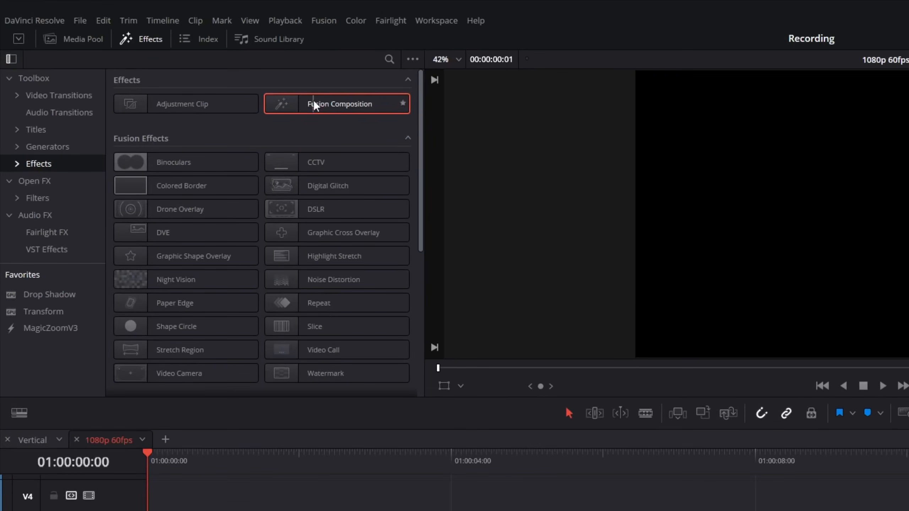
Add a Fusion Composition effect to track V1 and open it on the Fusion page
{"action": "left_click", "coordinate": [219, 299]}
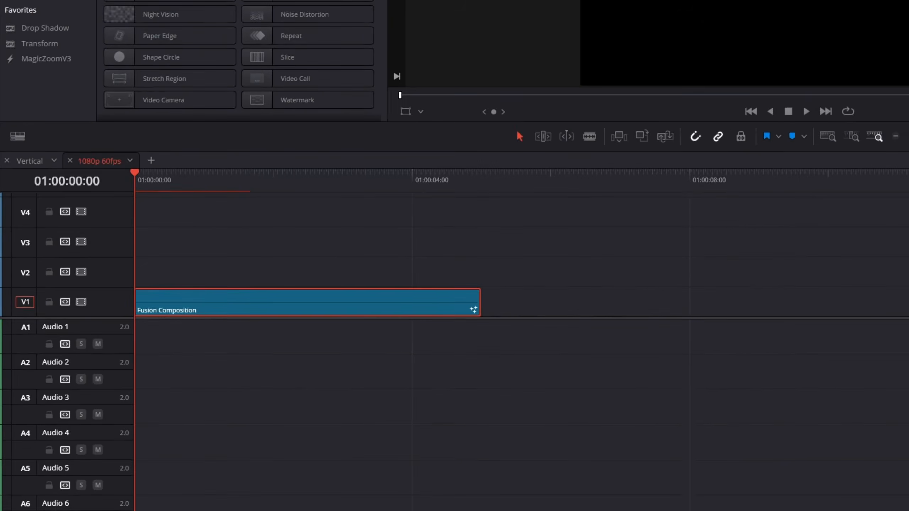
{"action": "left_click", "coordinate": [454, 488]}
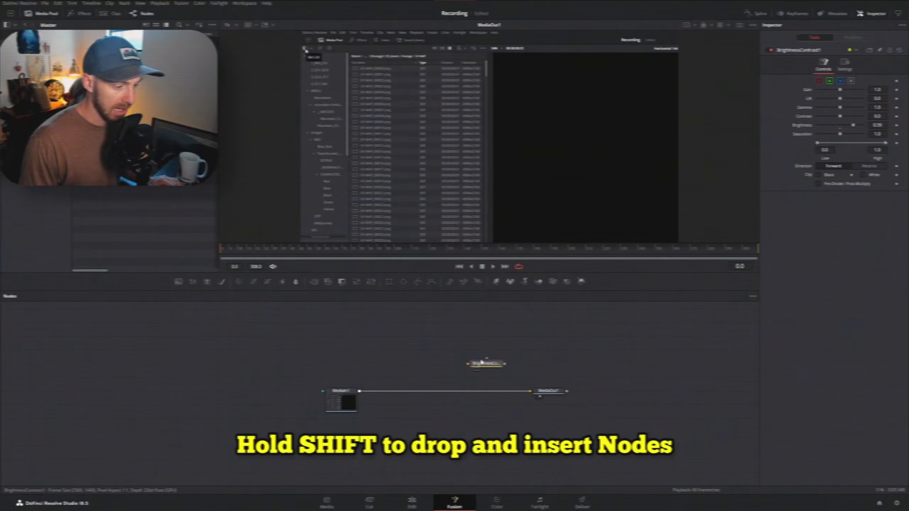
{"action": "left_click_drag", "start_coordinate": [488, 365], "coordinate": [446, 392]}
{"action": "left_click_drag", "start_coordinate": [440, 306], "coordinate": [437, 306]}
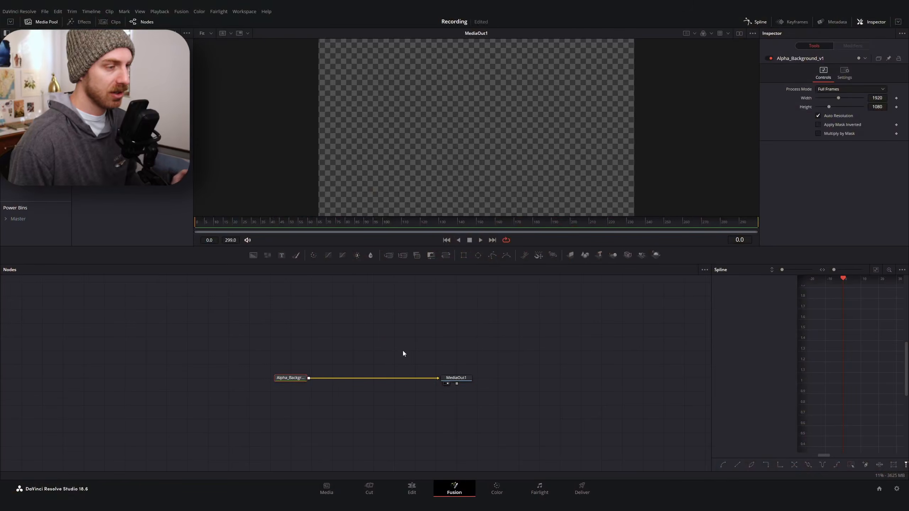
{"action": "scroll", "coordinate": [422, 358], "scroll_direction": "up", "scroll_amount": 1}
{"action": "scroll", "coordinate": [423, 359], "scroll_direction": "left", "scroll_amount": 3}
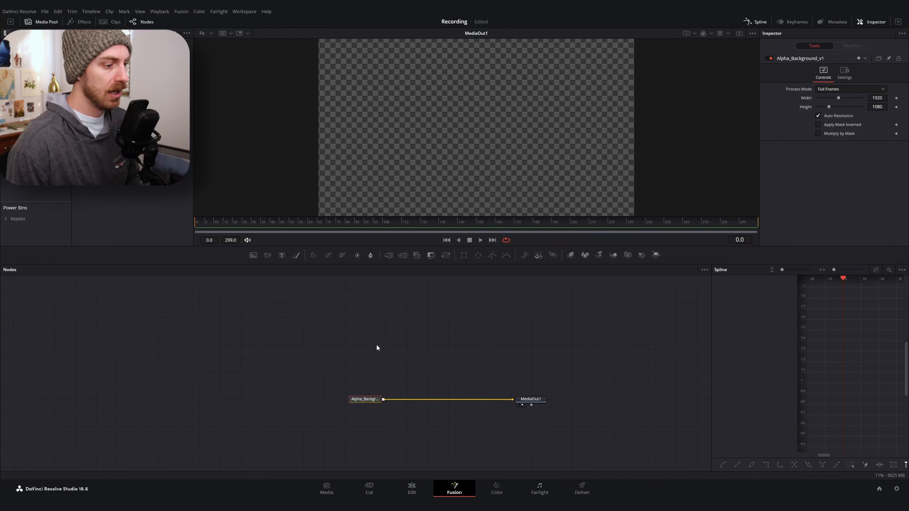
Add a Text+ node and drop it onto the link between Alpha_Background and MediaOut1 so it merges over the background
{"action": "left_click", "coordinate": [376, 354]}
{"action": "key", "text": "shift+space"}
{"action": "type", "text": "text"}
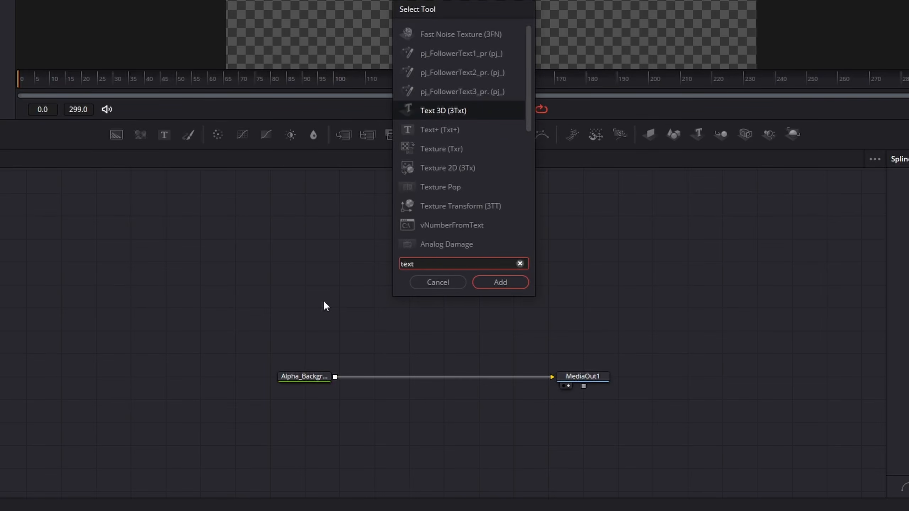
{"action": "key", "text": "Down"}
{"action": "key", "text": "Return"}
{"action": "left_click_drag", "start_coordinate": [352, 309], "coordinate": [276, 379]}
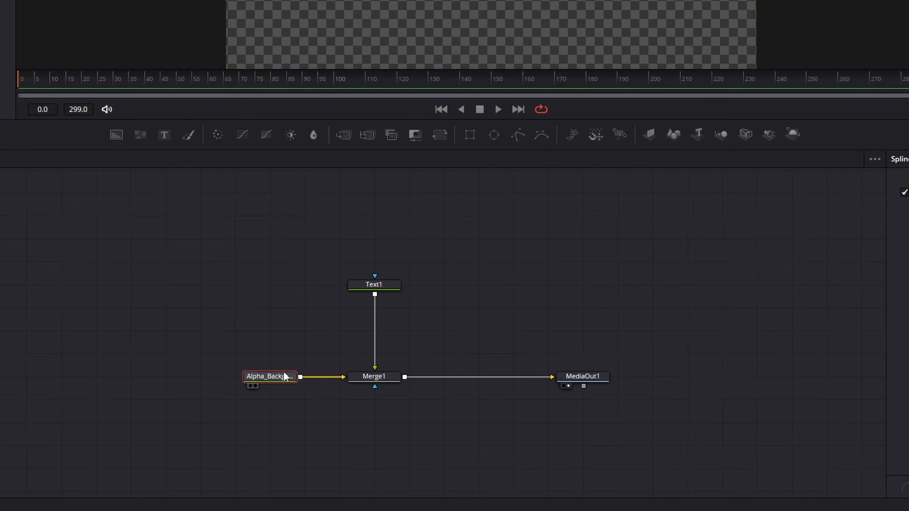
Select the Text1 node, enlarge the Inspector, and open Edit Controls for the text tool
{"action": "left_click", "coordinate": [376, 289]}
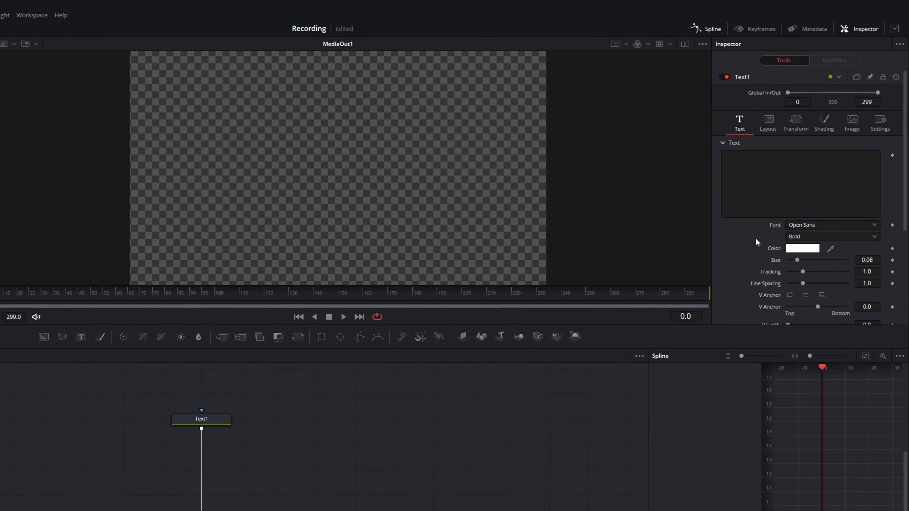
{"action": "left_click", "coordinate": [895, 29]}
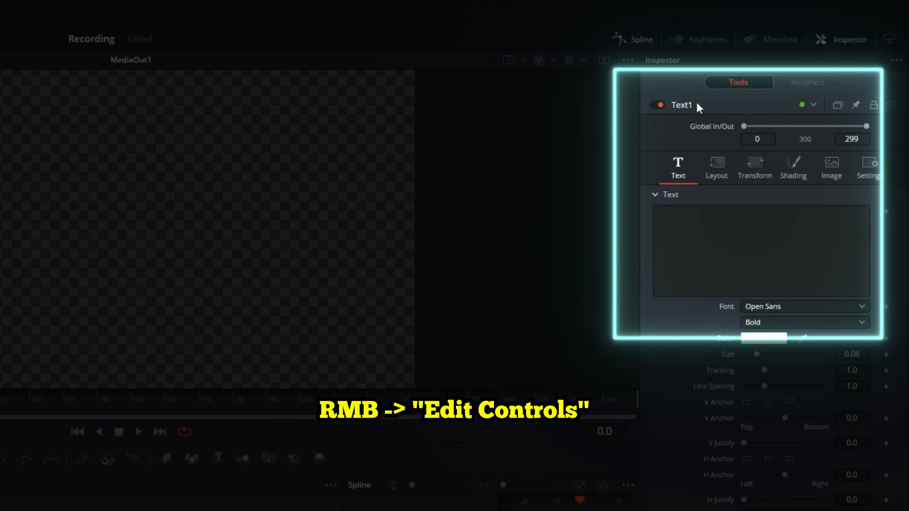
{"action": "right_click", "coordinate": [706, 106]}
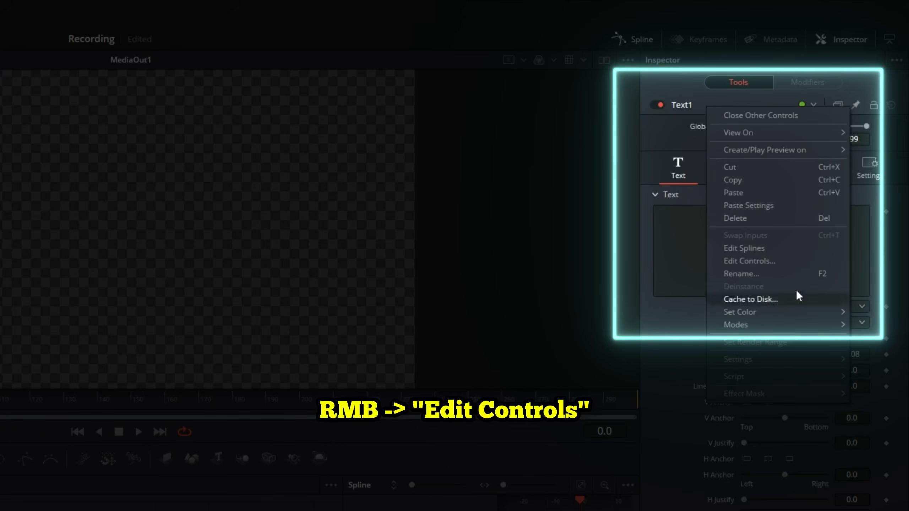
{"action": "left_click", "coordinate": [765, 260]}
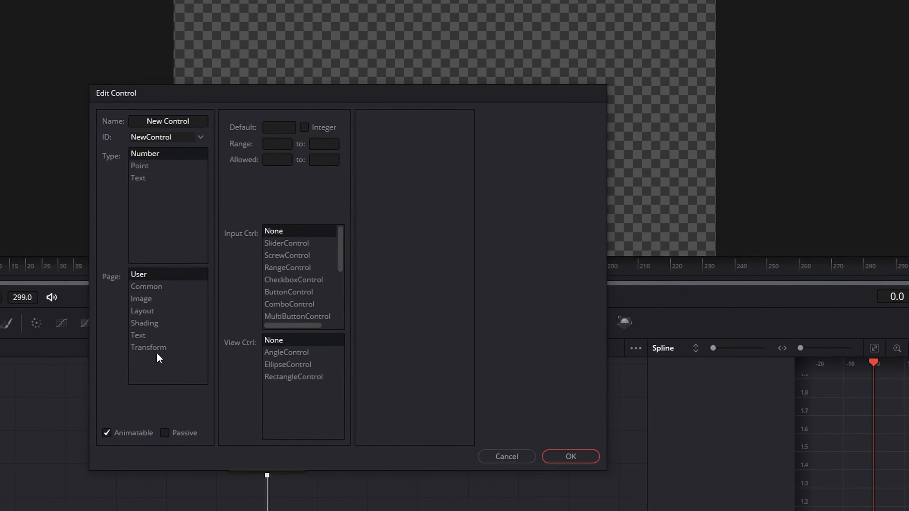
Create a new control named NumberSlider on the Text page
{"action": "left_click", "coordinate": [223, 321]}
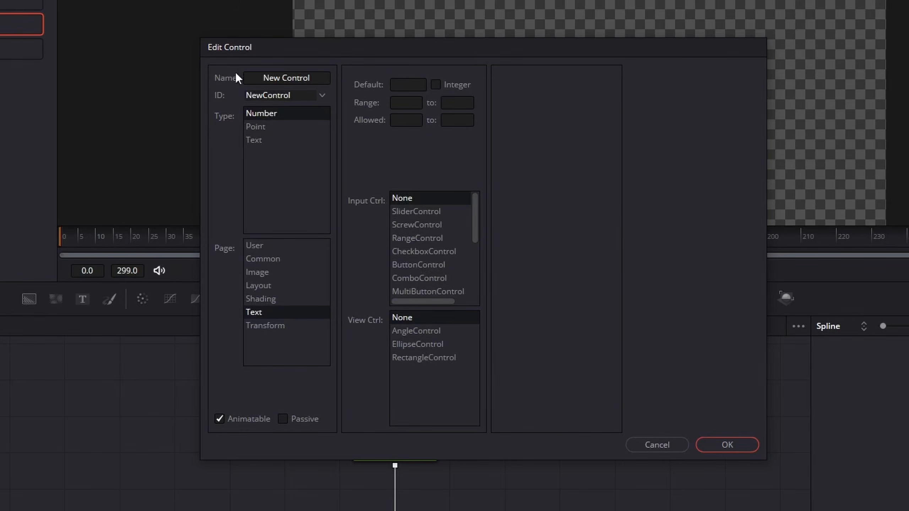
{"action": "left_click", "coordinate": [318, 74]}
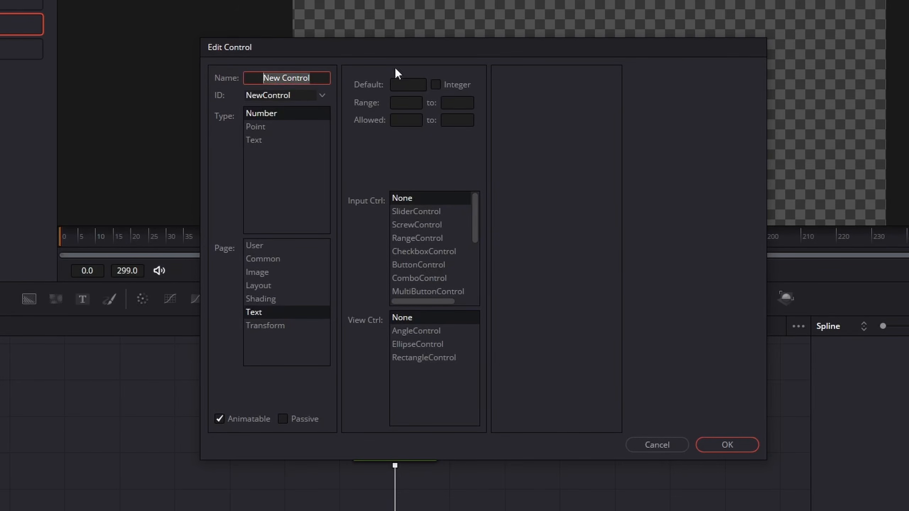
{"action": "type", "text": "NUmbe"}
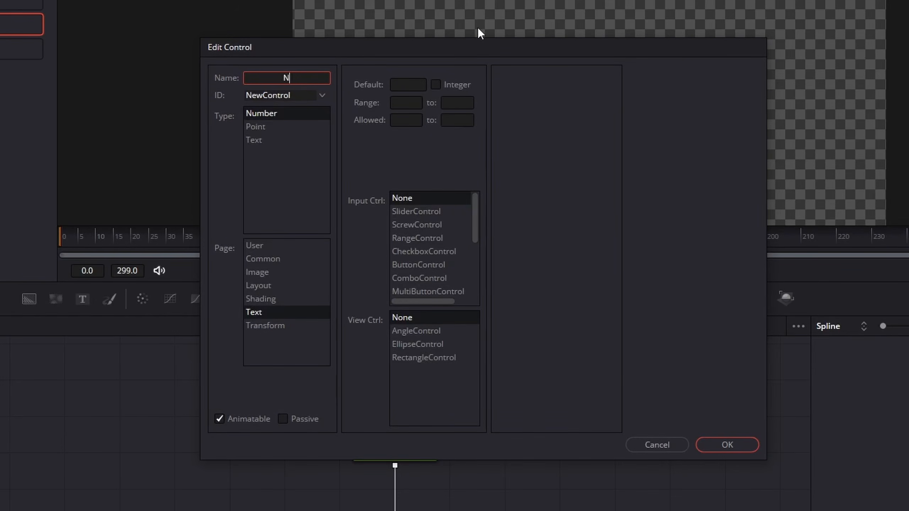
{"action": "key", "text": "BackSpace"}
{"action": "key", "text": "BackSpace"}
{"action": "key", "text": "BackSpace"}
{"action": "key", "text": "BackSpace"}
{"action": "type", "text": "umberSlider"}
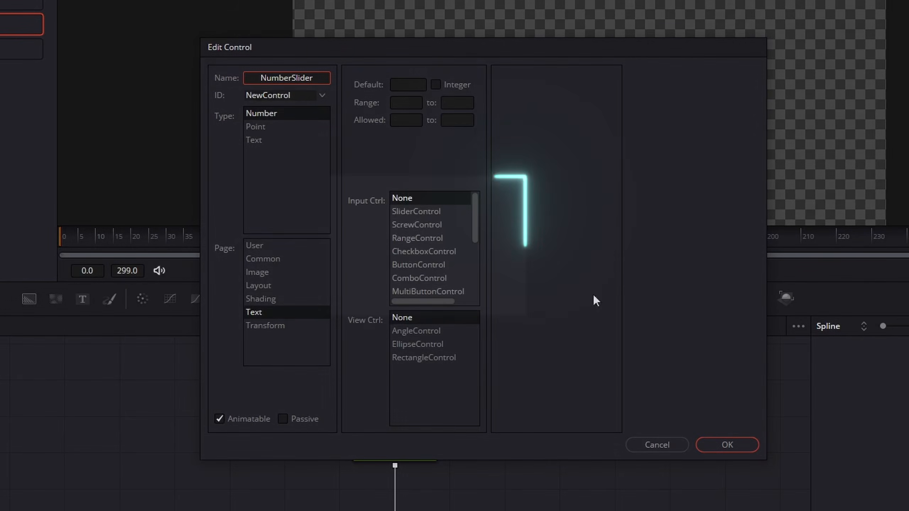
Make NumberSlider a SliderControl ranging from 0 to a large maximum, set it to Integer, and confirm
{"action": "left_click", "coordinate": [414, 213]}
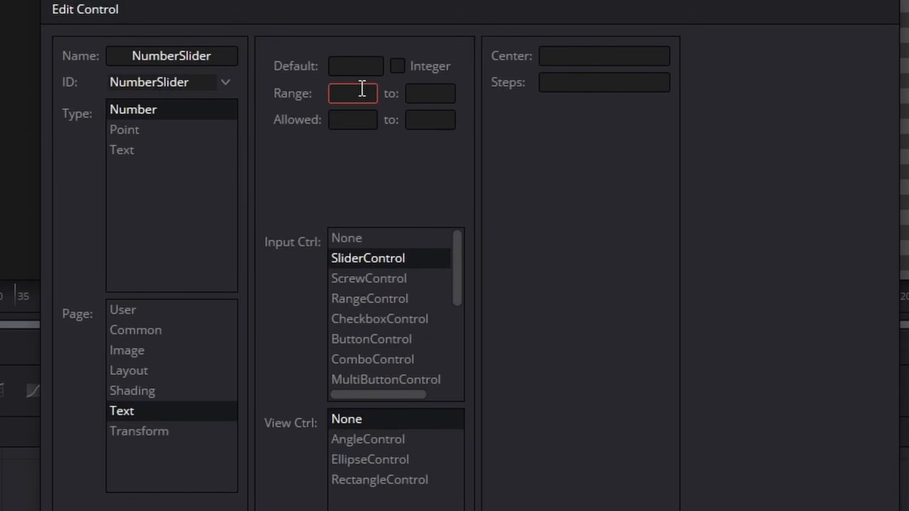
{"action": "type", "text": "0"}
{"action": "left_click", "coordinate": [452, 95]}
{"action": "type", "text": "000000000"}
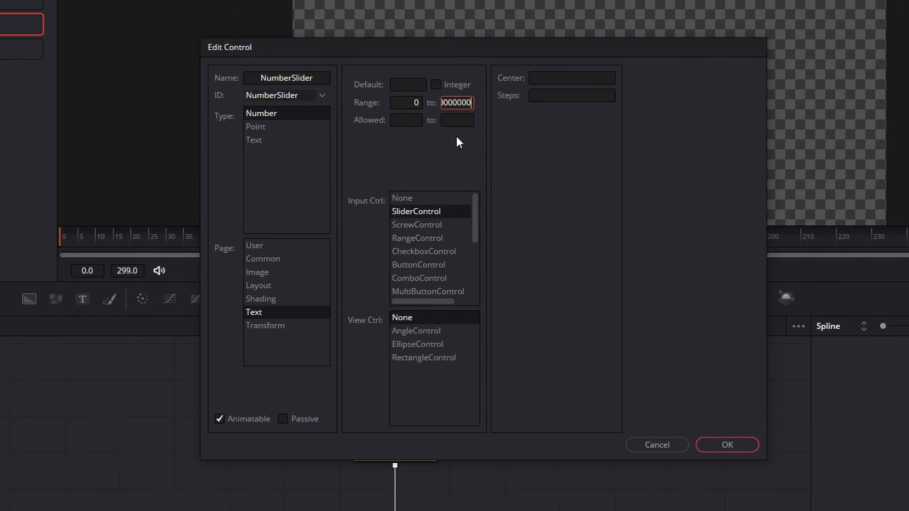
{"action": "left_click", "coordinate": [430, 120]}
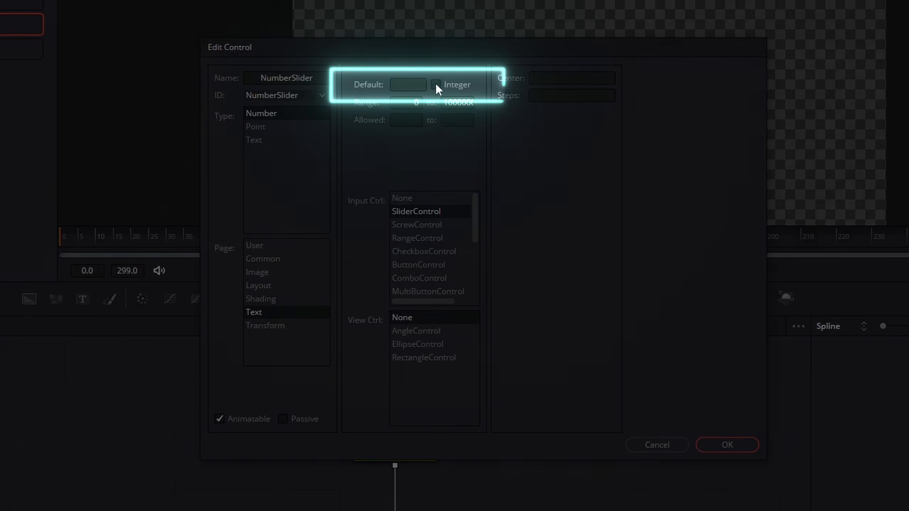
{"action": "left_click", "coordinate": [436, 84]}
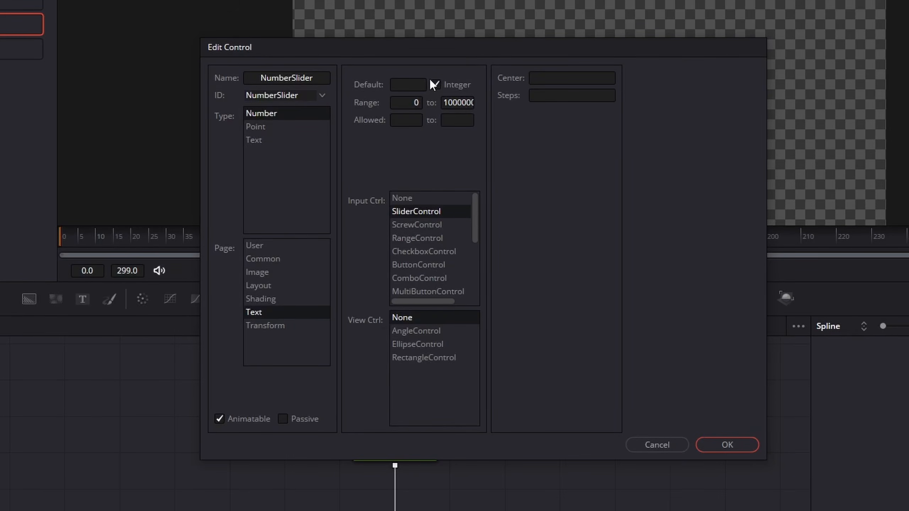
{"action": "left_click", "coordinate": [727, 445]}
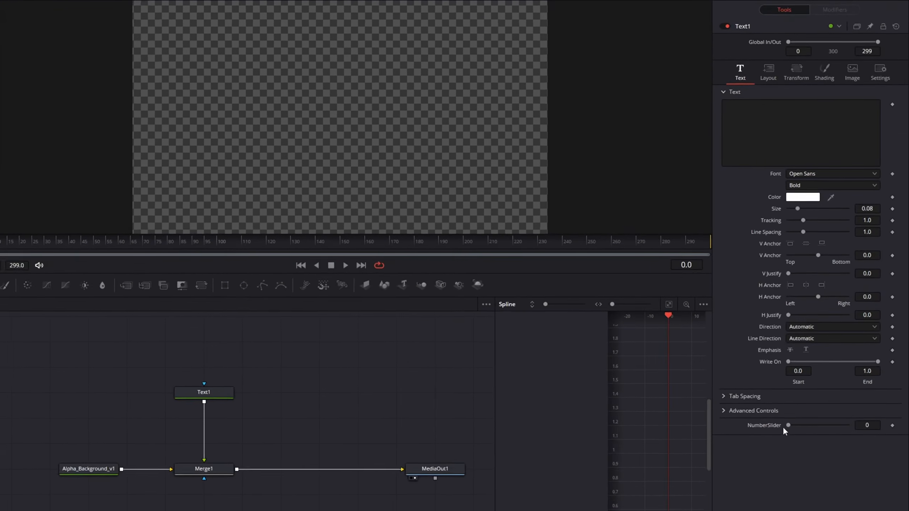
Convert the Styled Text field to an expression and set it to Text1.NumberSlider
{"action": "mouse_move", "coordinate": [788, 426]}
{"action": "left_mouse_down"}
{"action": "mouse_move", "coordinate": [828, 423]}
{"action": "mouse_move", "coordinate": [759, 433]}
{"action": "mouse_move", "coordinate": [857, 430]}
{"action": "mouse_move", "coordinate": [770, 432]}
{"action": "mouse_move", "coordinate": [808, 428]}
{"action": "mouse_move", "coordinate": [786, 431]}
{"action": "left_mouse_up"}
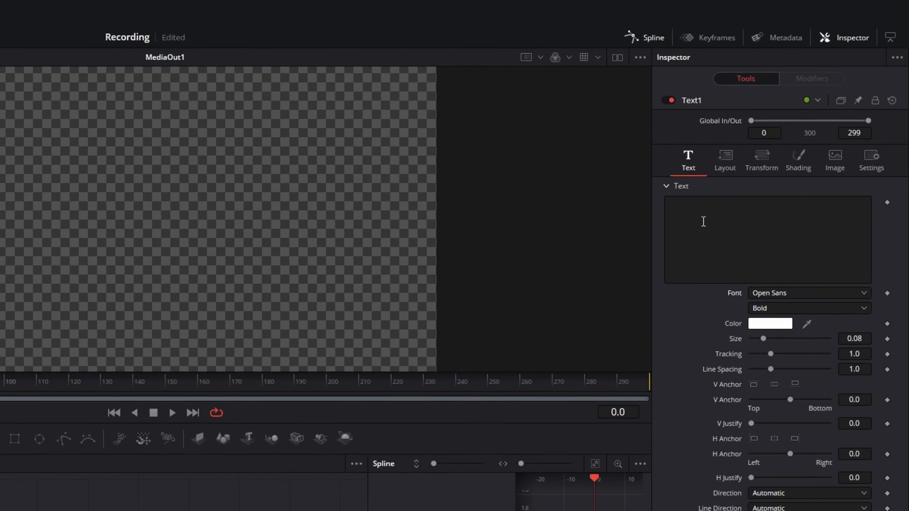
{"action": "right_click", "coordinate": [702, 220]}
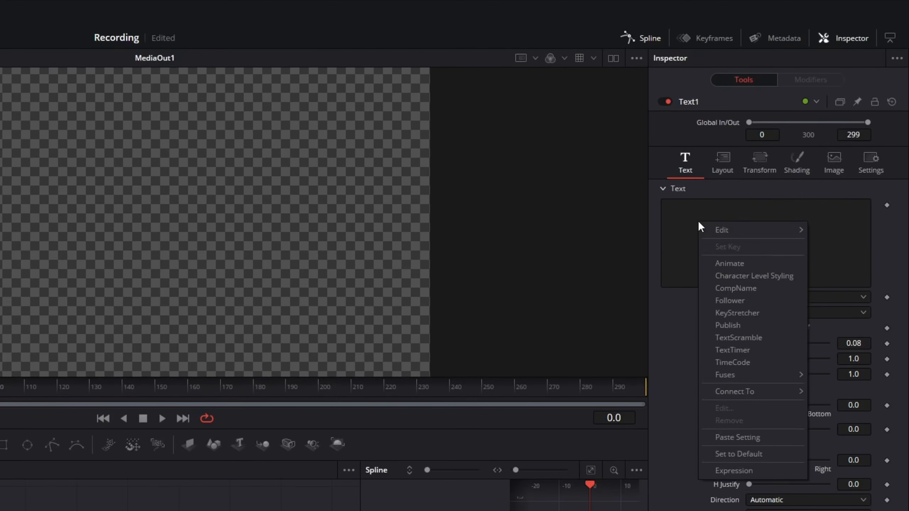
{"action": "left_click", "coordinate": [732, 472]}
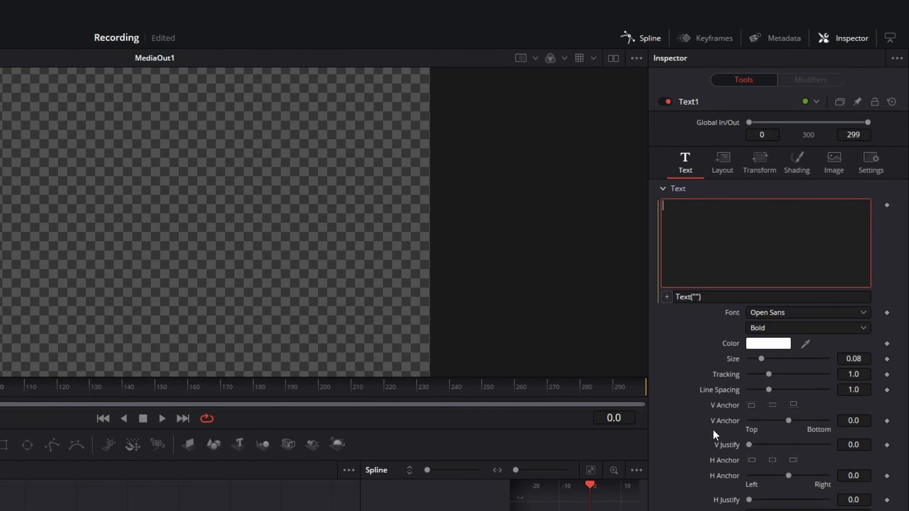
{"action": "left_click", "coordinate": [690, 298]}
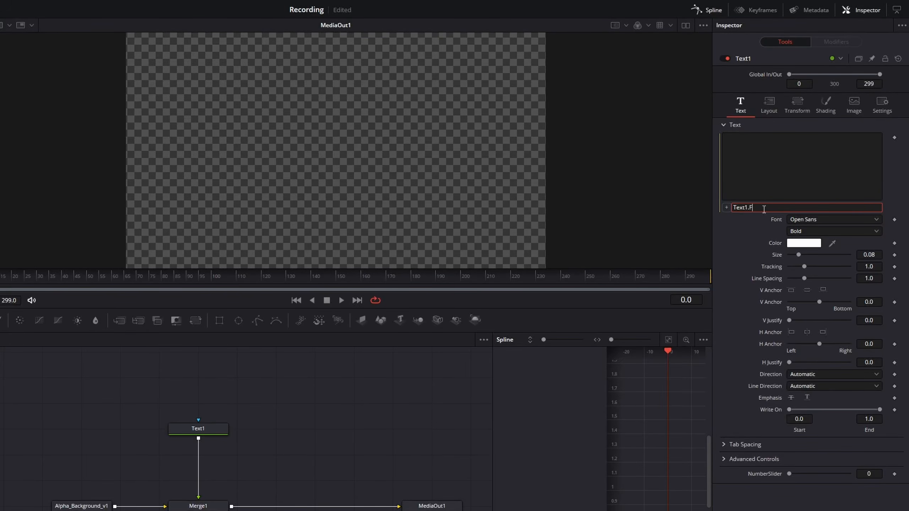
{"action": "key", "text": "Tab"}
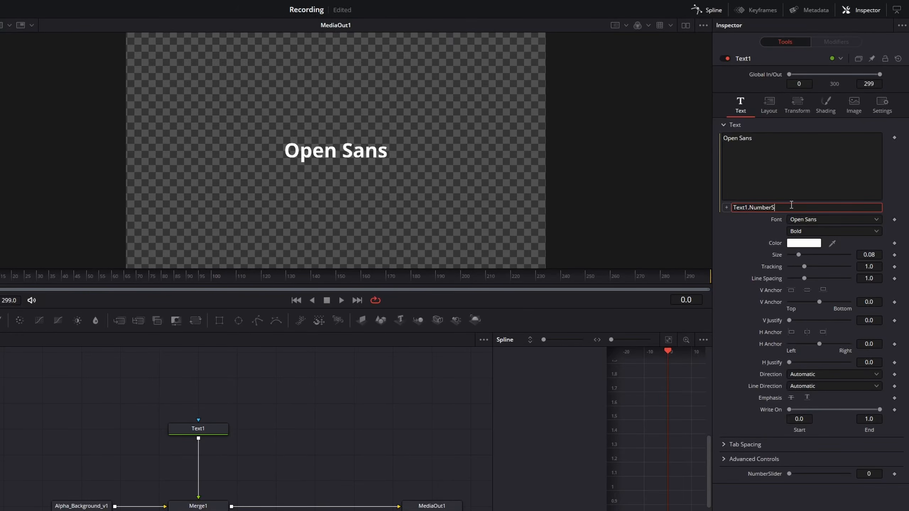
{"action": "key", "text": "Tab"}
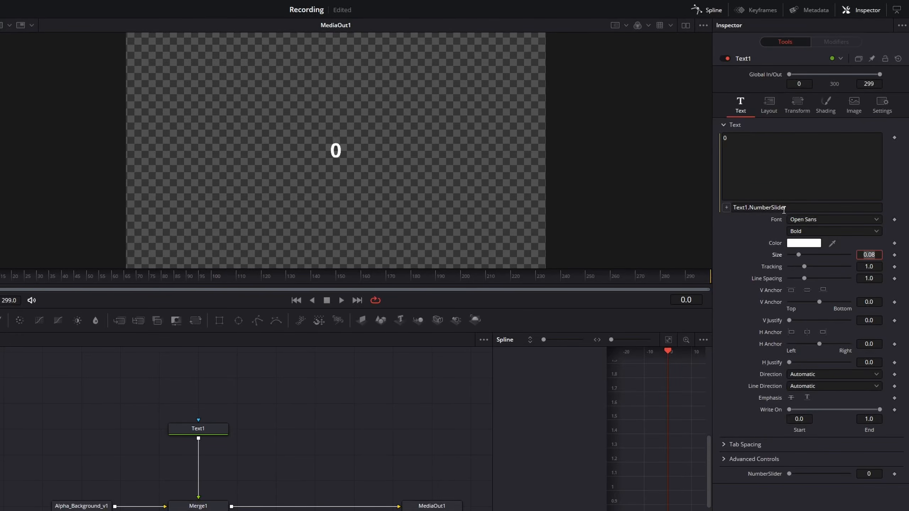
{"action": "left_click_drag", "start_coordinate": [793, 474], "coordinate": [847, 470]}
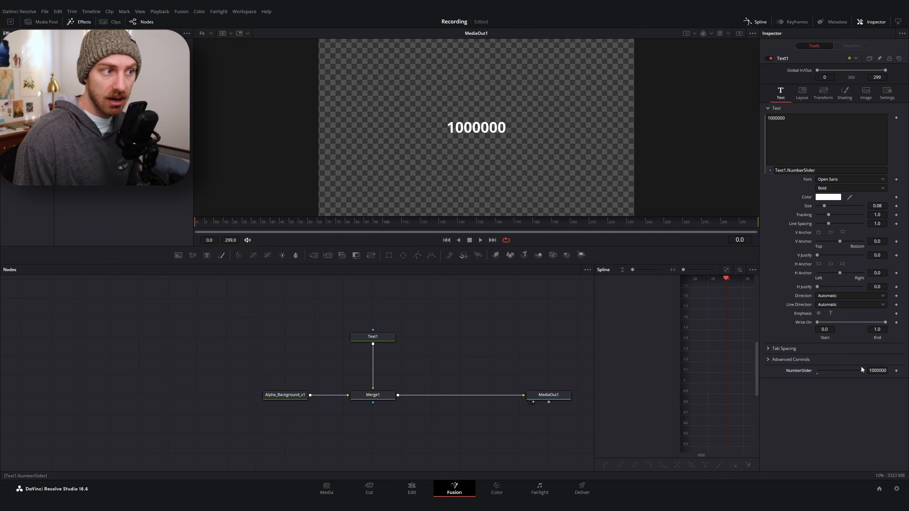
{"action": "left_click_drag", "start_coordinate": [862, 369], "coordinate": [787, 373]}
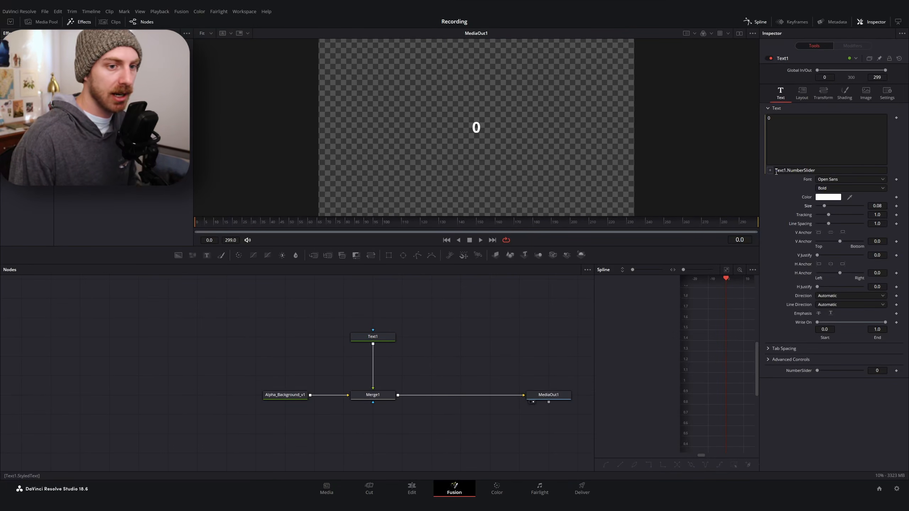
Prefix the expression with a dollar sign as "$"..Text1.NumberSlider and enlarge the text size to about 0.22
{"action": "left_click", "coordinate": [776, 171]}
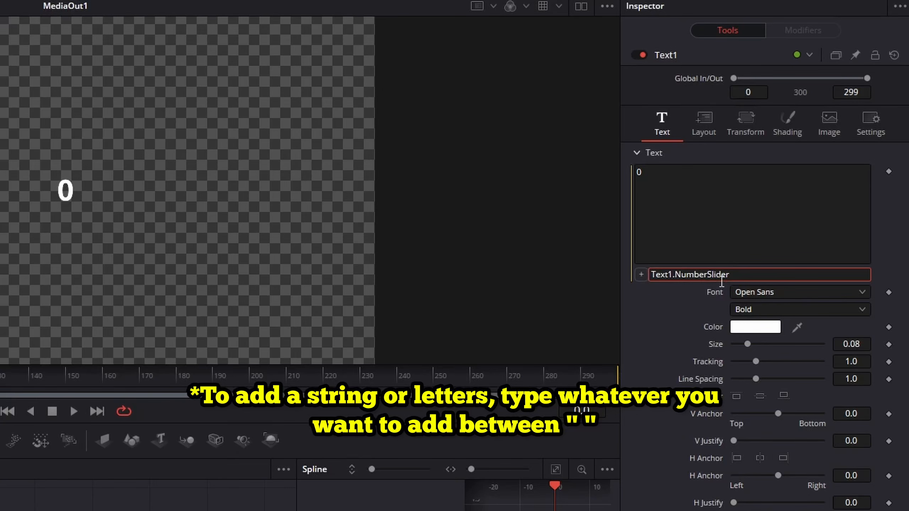
{"action": "type", "text": "\""}
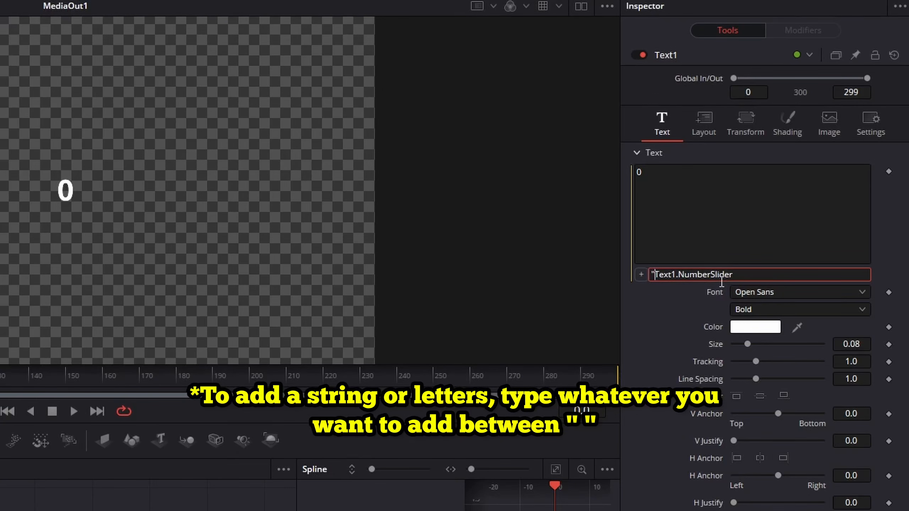
{"action": "type", "text": "$"}
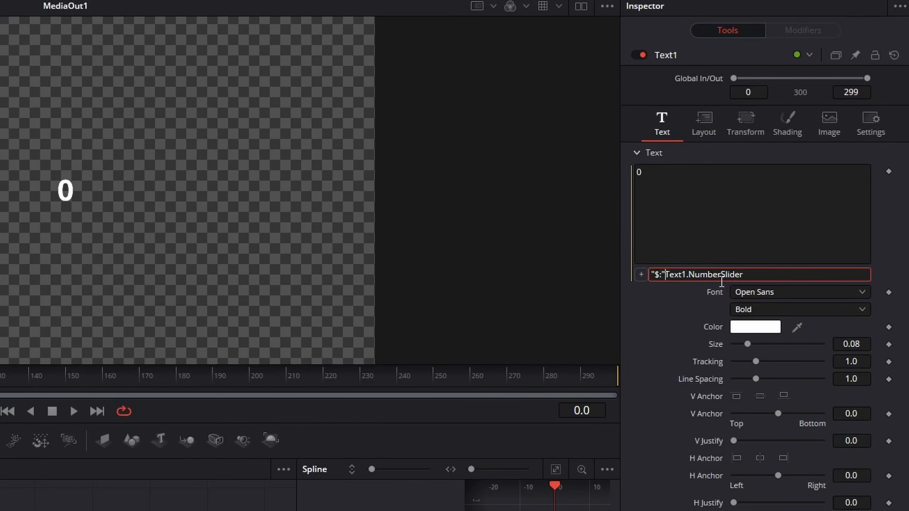
{"action": "type", "text": "\""}
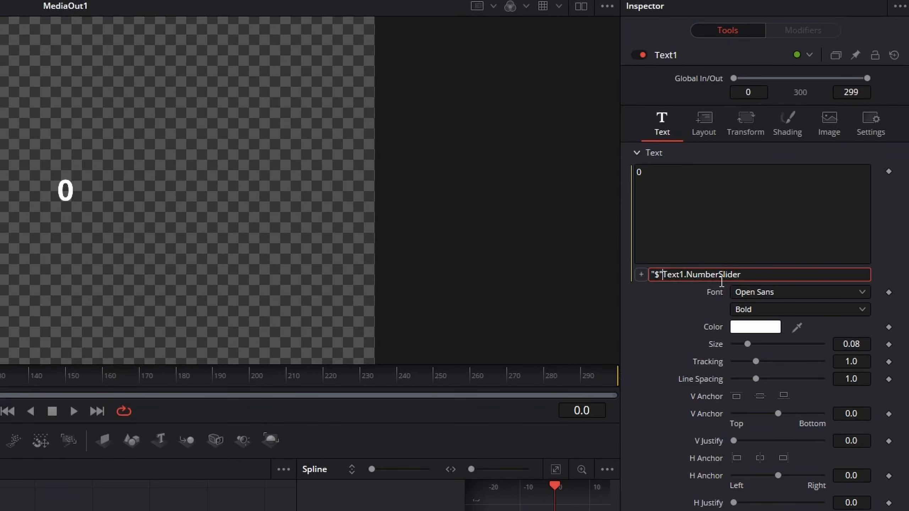
{"action": "type", "text": ".."}
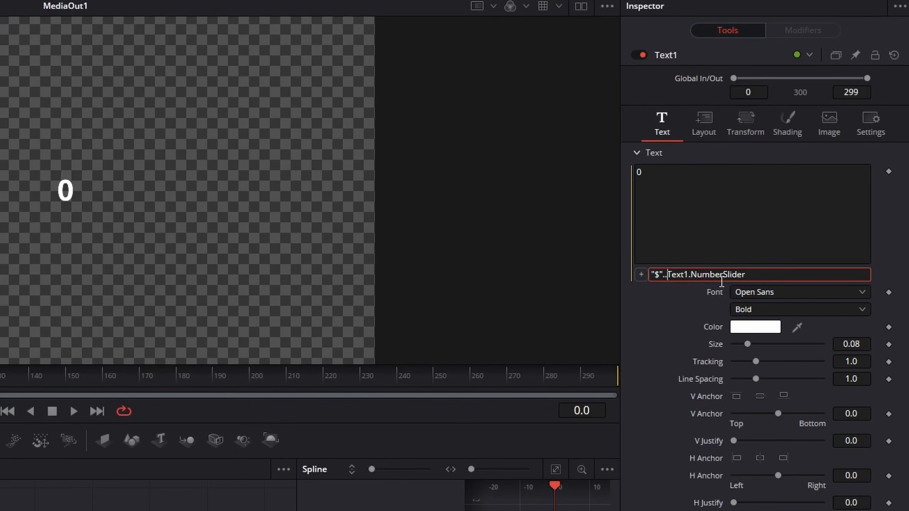
{"action": "key", "text": "Tab"}
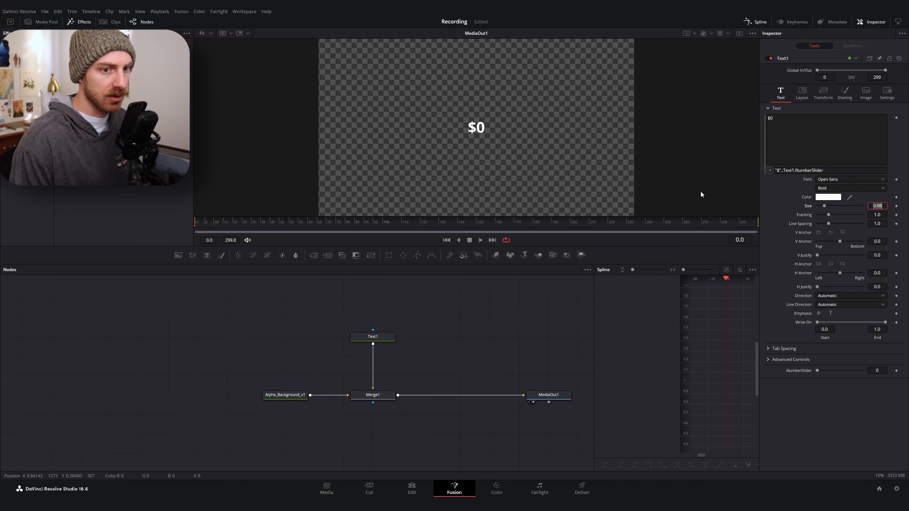
{"action": "left_click_drag", "start_coordinate": [828, 205], "coordinate": [837, 206]}
Try to append the string " some other" to the end of the text expression
{"action": "left_click", "coordinate": [835, 170]}
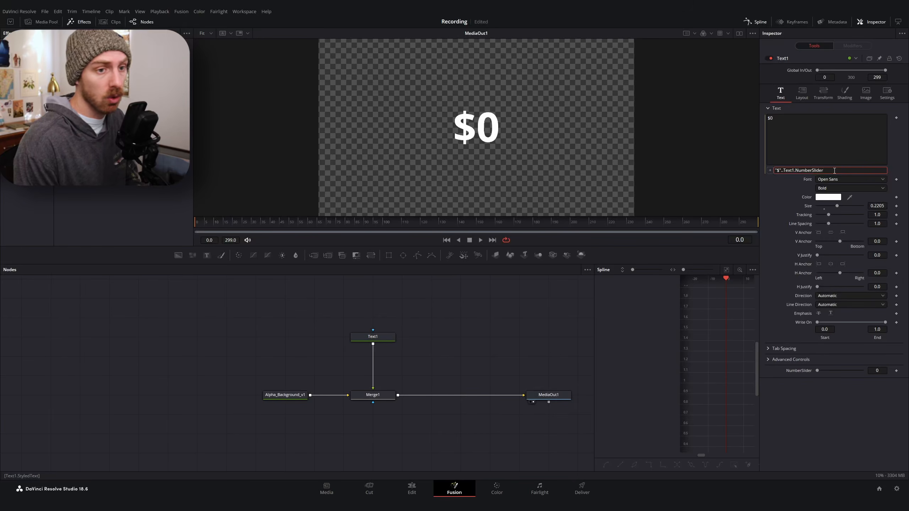
{"action": "type", "text": "."}
{"action": "type", "text": "."}
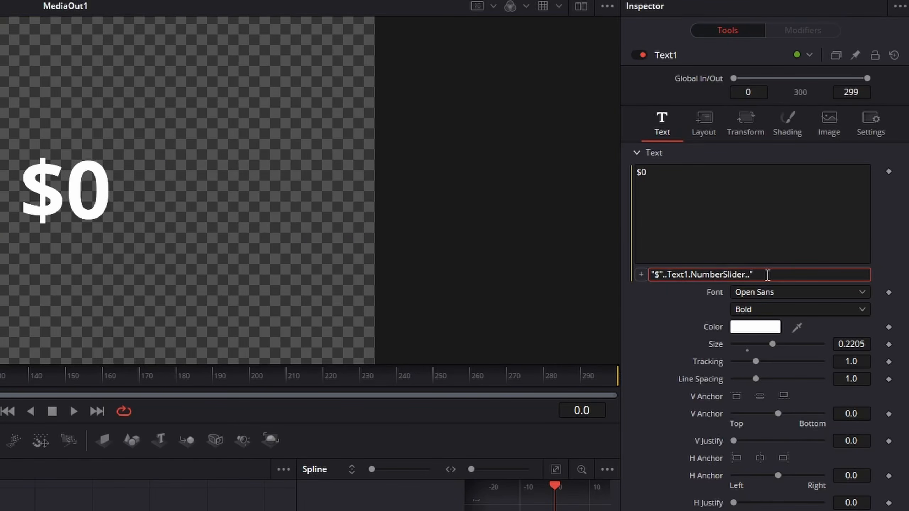
{"action": "type", "text": "\" some other\""}
{"action": "key", "text": "Tab"}
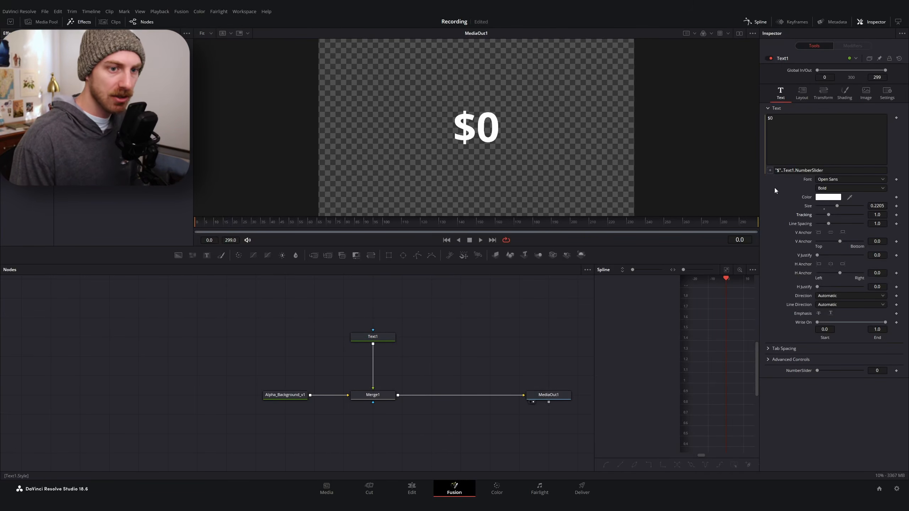
Change the title's font to Azo Sans Uber
{"action": "left_click", "coordinate": [831, 181]}
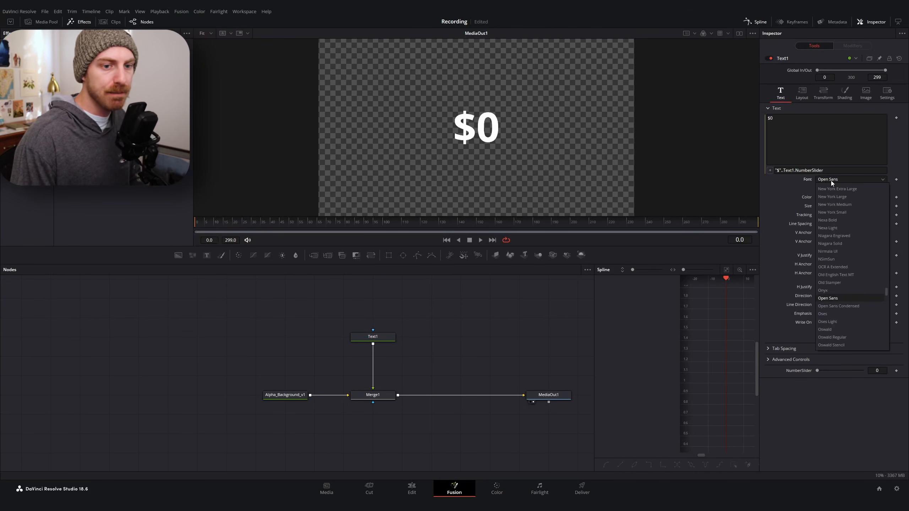
{"action": "scroll", "coordinate": [829, 280], "scroll_direction": "down", "scroll_amount": 3}
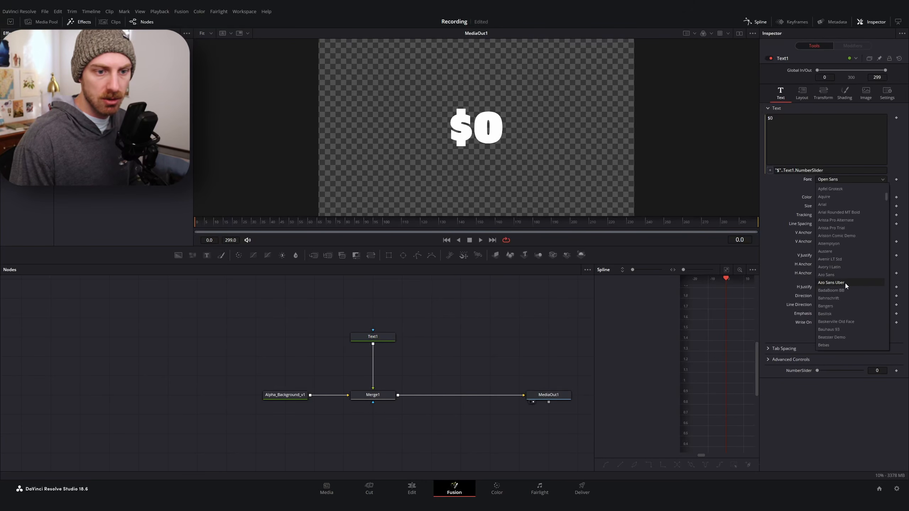
{"action": "left_click", "coordinate": [845, 280]}
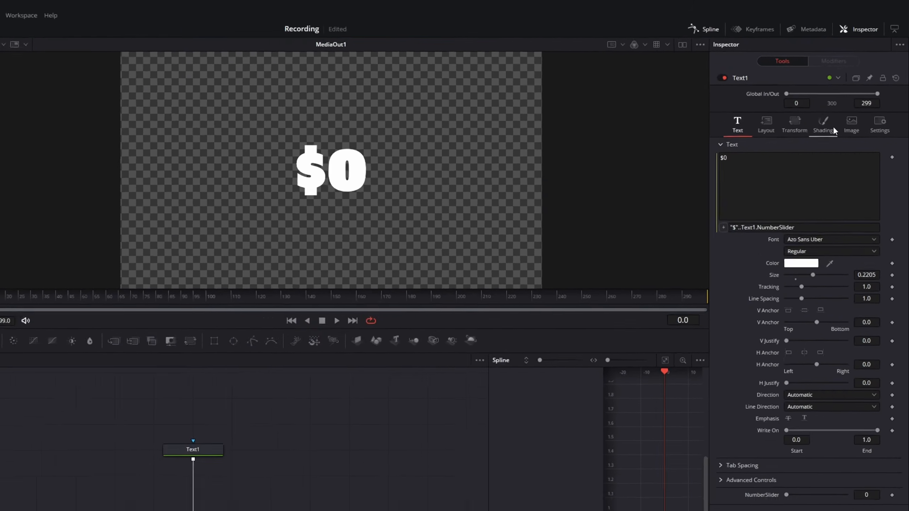
Enable the second shading element, Red Outline, and set its thickness to 0.2
{"action": "left_click", "coordinate": [833, 128]}
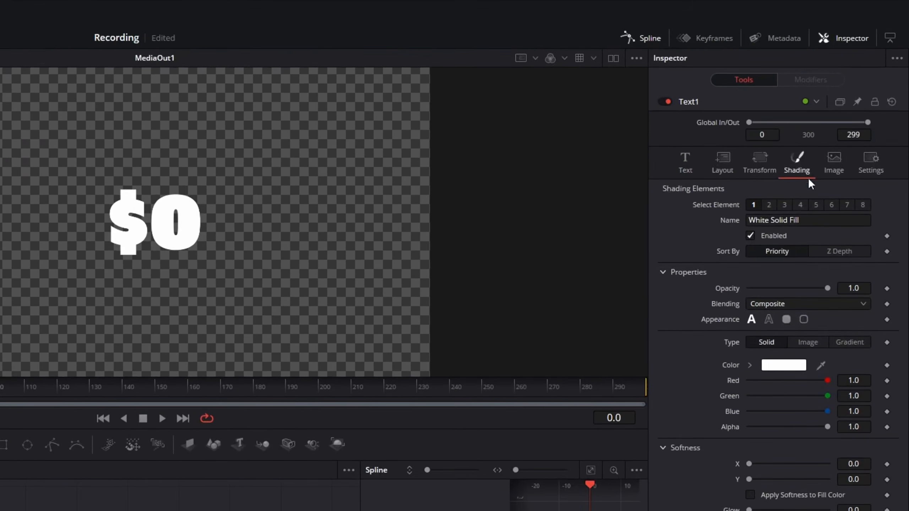
{"action": "left_click", "coordinate": [769, 205]}
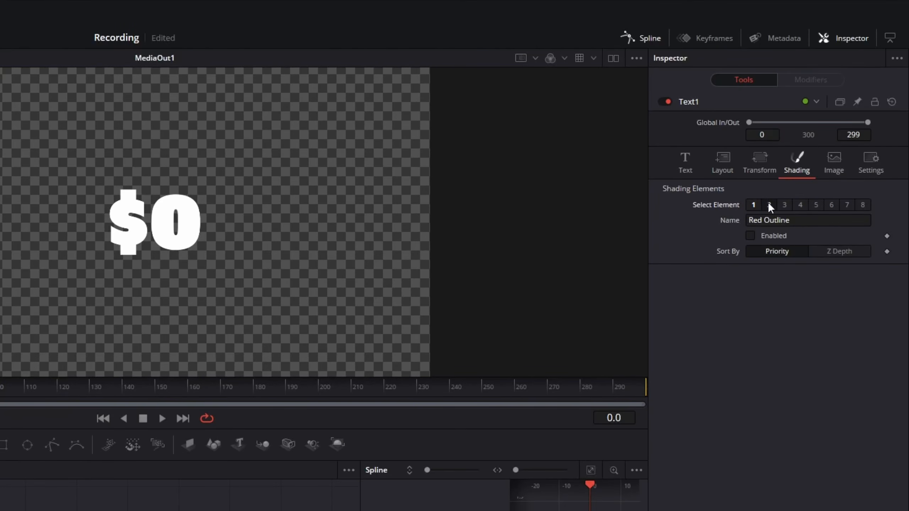
{"action": "left_click", "coordinate": [750, 236]}
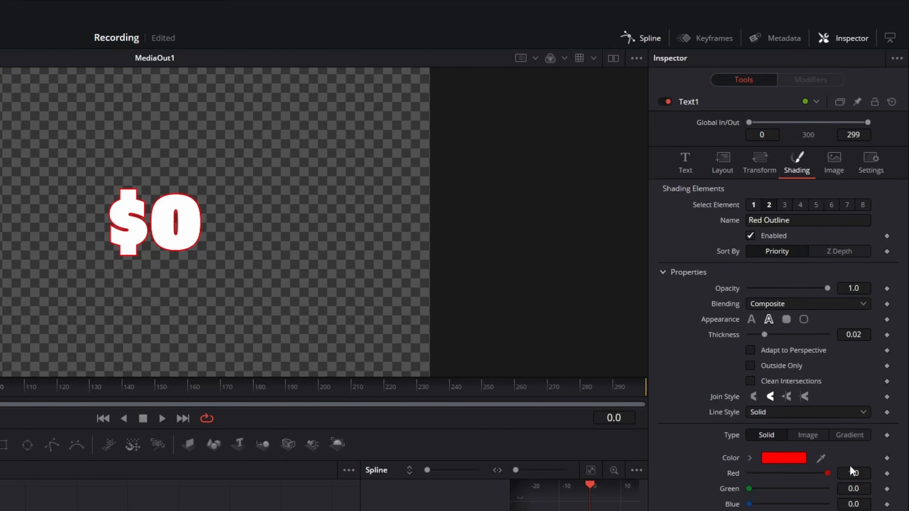
{"action": "left_click", "coordinate": [850, 338]}
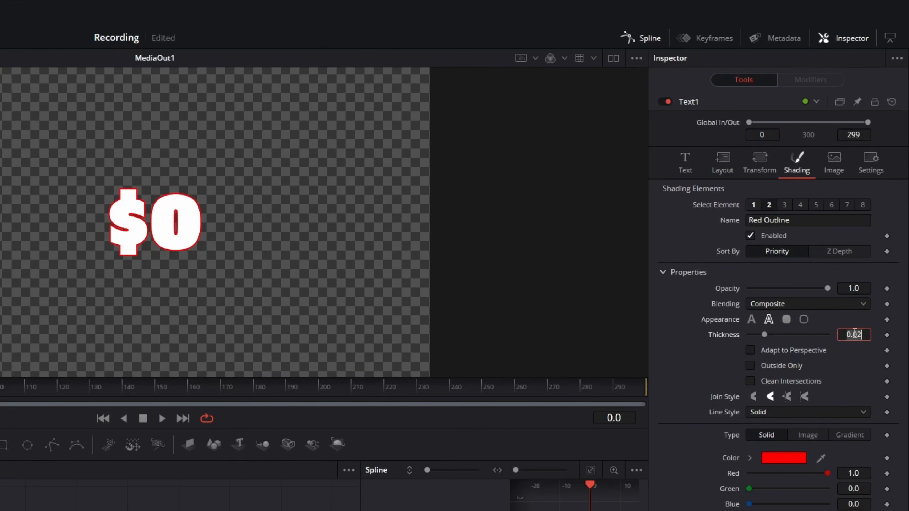
{"action": "type", "text": "0.2"}
{"action": "key", "text": "Tab"}
Change the outline's color to near-black
{"action": "left_click", "coordinate": [778, 462]}
{"action": "left_click_drag", "start_coordinate": [411, 172], "coordinate": [410, 257]}
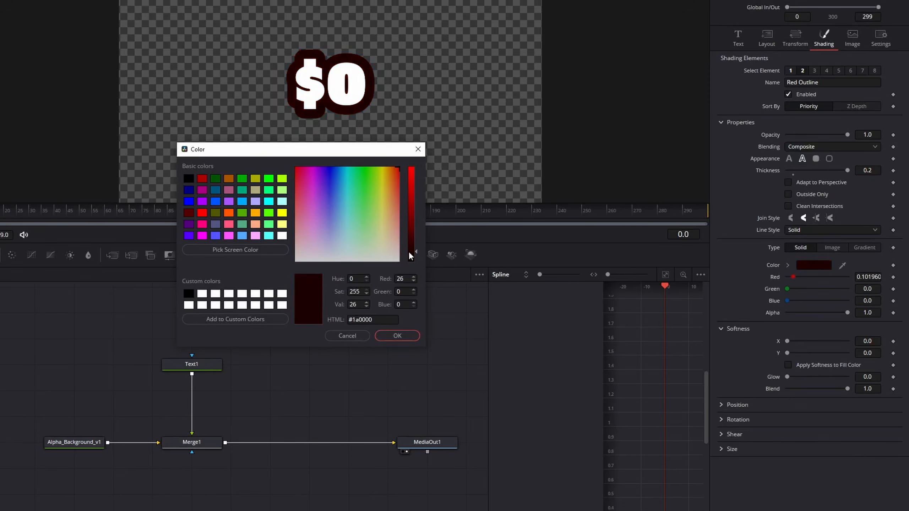
{"action": "left_click_drag", "start_coordinate": [337, 248], "coordinate": [294, 264]}
{"action": "left_click_drag", "start_coordinate": [413, 258], "coordinate": [412, 258]}
{"action": "left_click", "coordinate": [403, 335]}
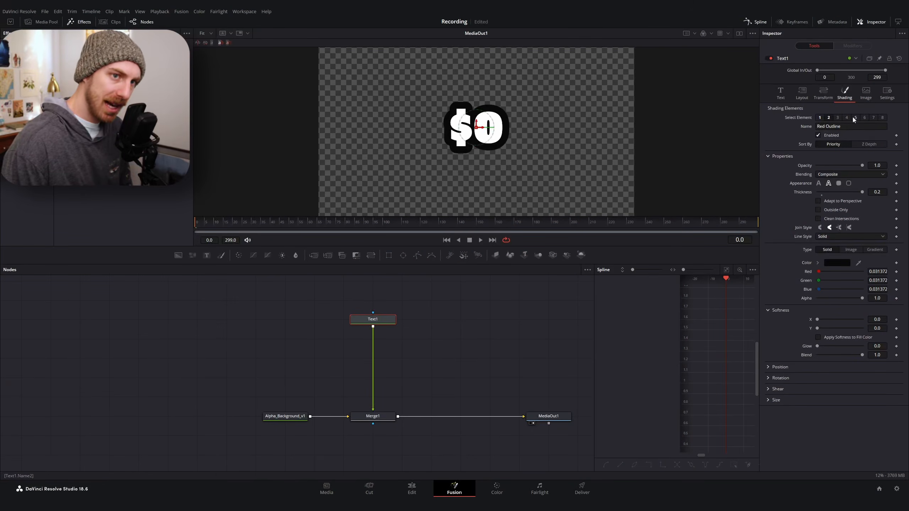
Set the text fill color to bright green, #55ff37
{"action": "left_click", "coordinate": [783, 95]}
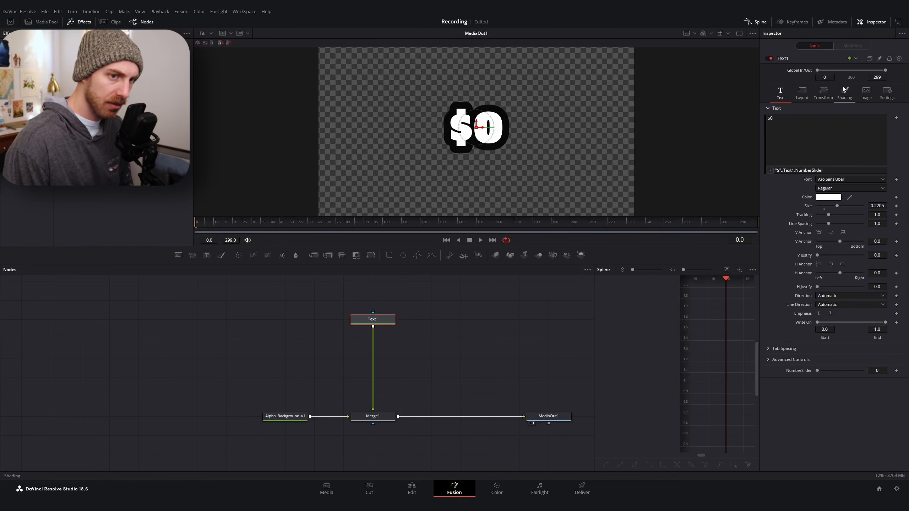
{"action": "left_click", "coordinate": [829, 197]}
{"action": "left_click", "coordinate": [505, 191]}
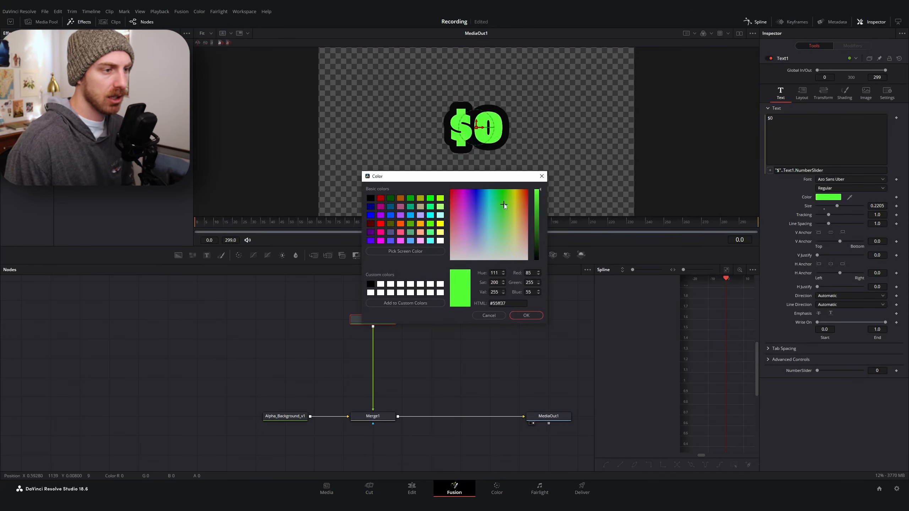
{"action": "left_click_drag", "start_coordinate": [505, 175], "coordinate": [504, 175]}
{"action": "left_click", "coordinate": [574, 358]}
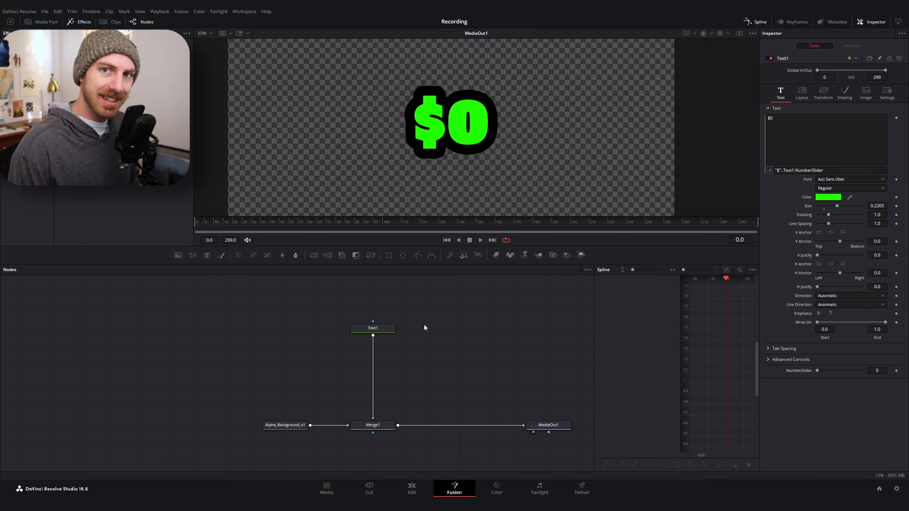
Add a Scanlines tool after the Text1 node
{"action": "left_click", "coordinate": [373, 329]}
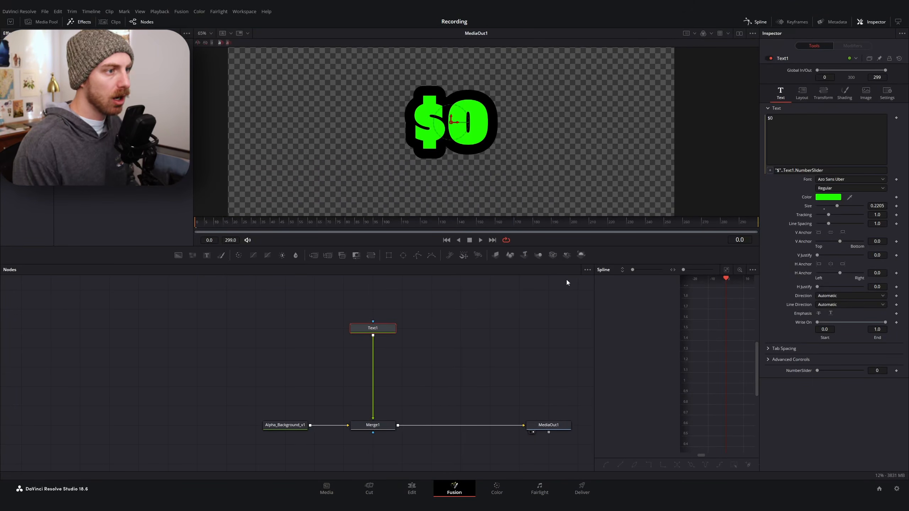
{"action": "key", "text": "shift+space"}
{"action": "type", "text": "tripscan"}
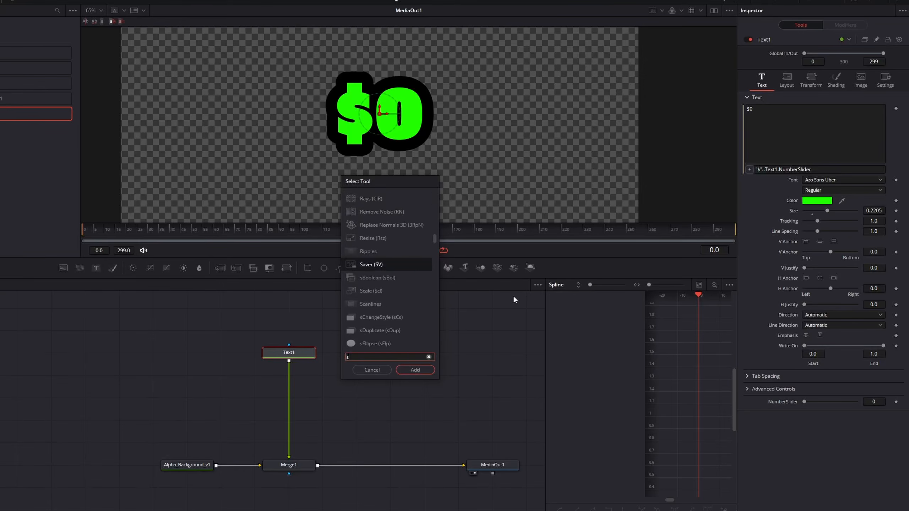
{"action": "key", "text": "Return"}
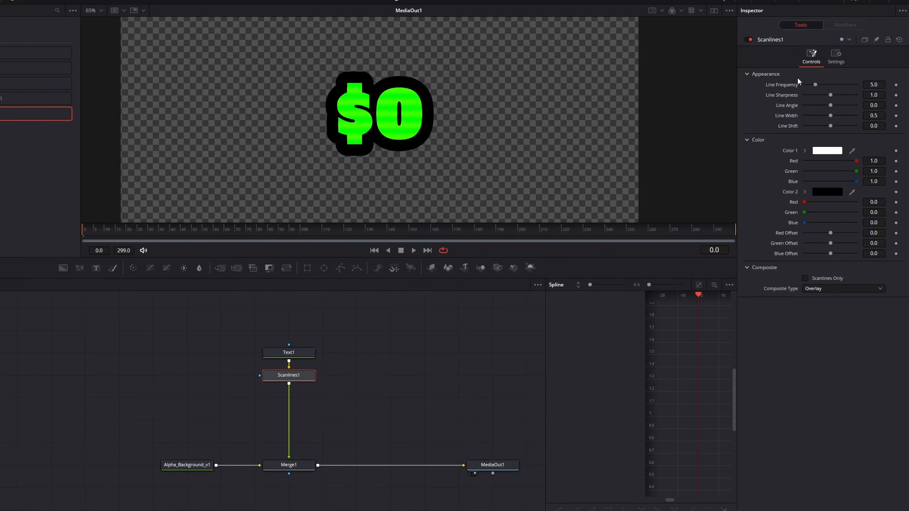
Set the scanlines' Line Frequency to 12
{"action": "left_click_drag", "start_coordinate": [815, 84], "coordinate": [838, 85]}
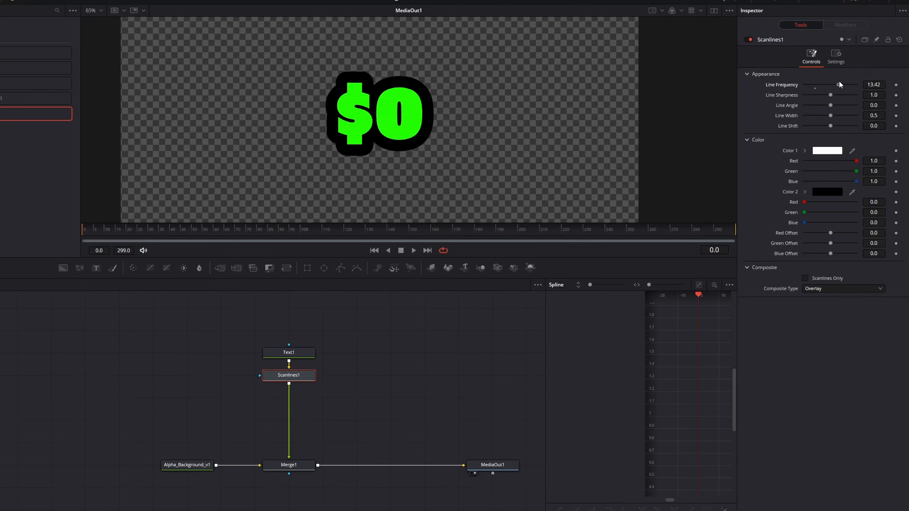
{"action": "left_click", "coordinate": [873, 85]}
{"action": "type", "text": "12"}
{"action": "key", "text": "Tab"}
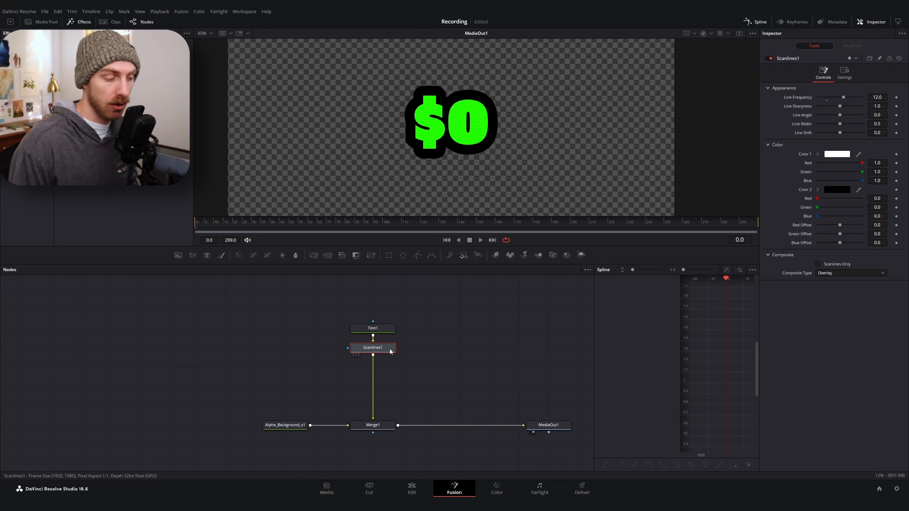
Add a TripleGlow tool after the Scanlines node
{"action": "key", "text": "shift+space"}
{"action": "type", "text": "scan"}
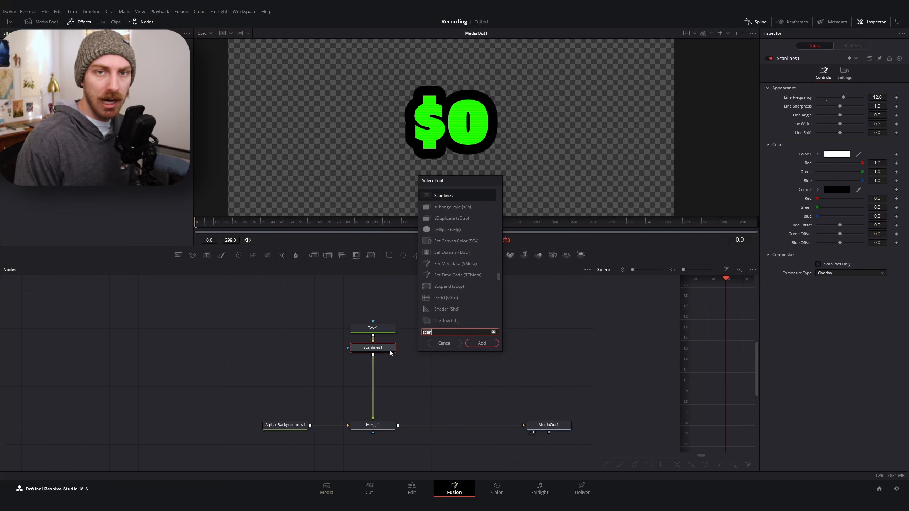
{"action": "key", "text": "BackSpace"}
{"action": "key", "text": "BackSpace"}
{"action": "key", "text": "BackSpace"}
{"action": "key", "text": "BackSpace"}
{"action": "type", "text": "triple"}
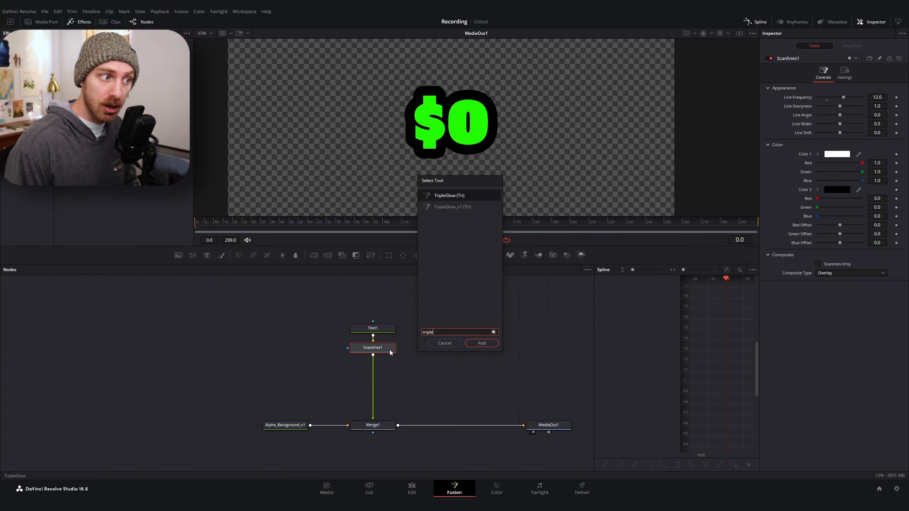
{"action": "key", "text": "Return"}
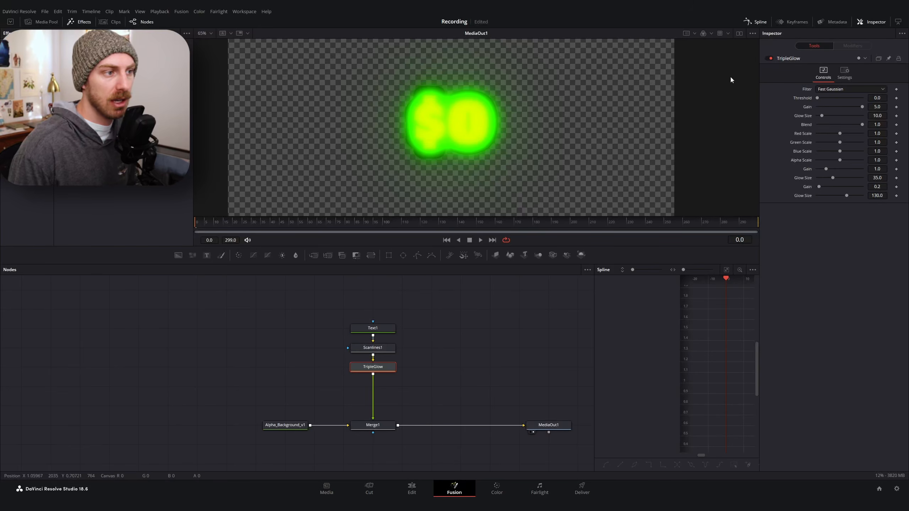
Lower the TripleGlow's first Gain to about 0.83 and the second glow to gain 0.28 and size 16.5
{"action": "left_click_drag", "start_coordinate": [862, 106], "coordinate": [825, 106]}
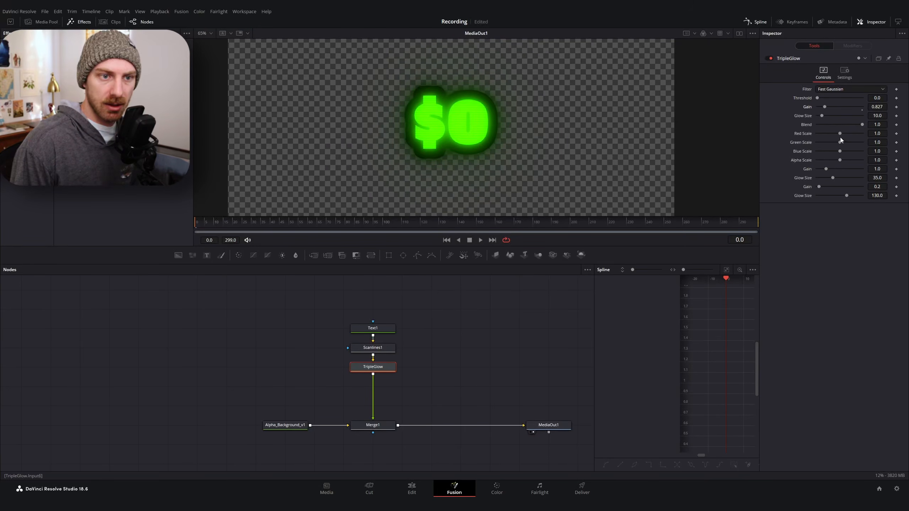
{"action": "left_click_drag", "start_coordinate": [833, 177], "coordinate": [820, 169]}
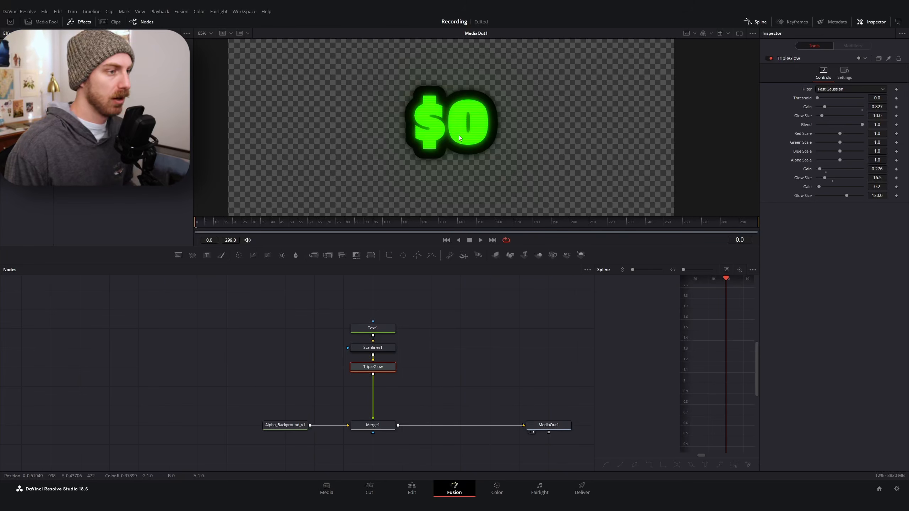
{"action": "left_click", "coordinate": [394, 368]}
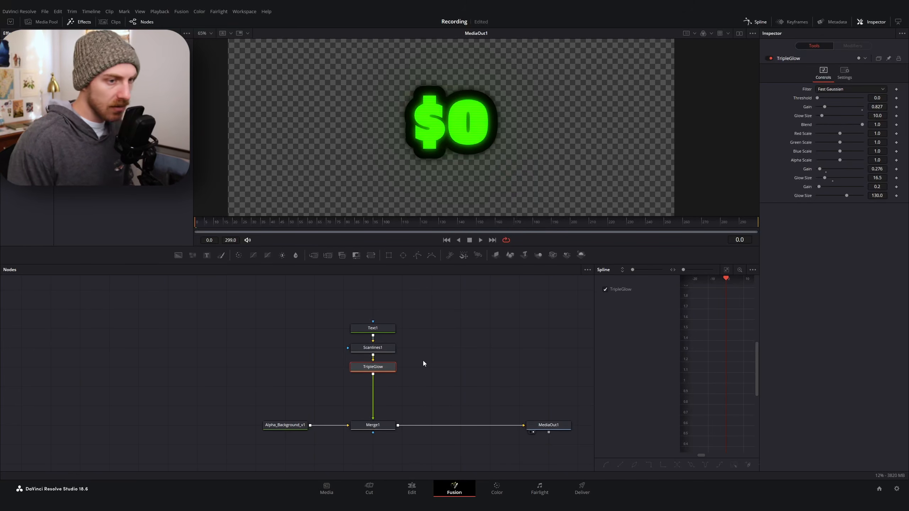
Add a Drop Shadow tool after the TripleGlow node
{"action": "key", "text": "shift+space"}
{"action": "type", "text": "drop"}
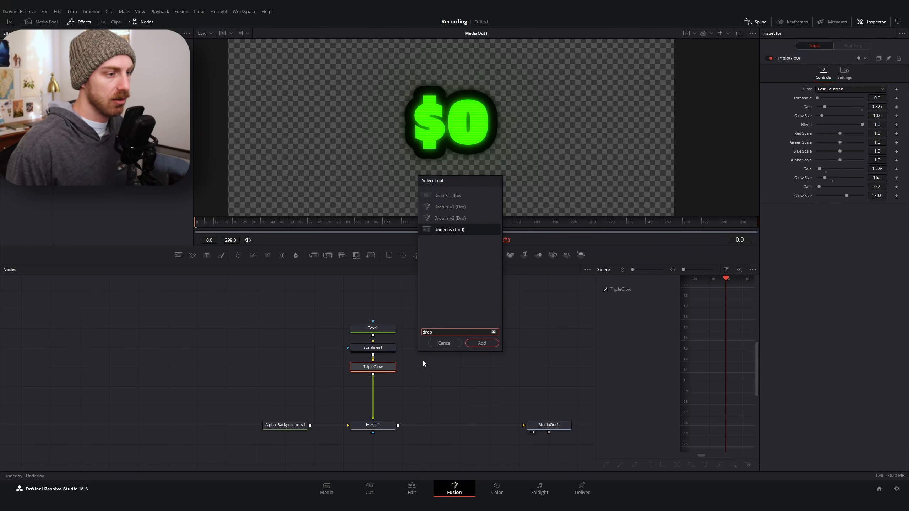
{"action": "key", "text": "Up"}
{"action": "key", "text": "Up"}
{"action": "key", "text": "Up"}
{"action": "key", "text": "Return"}
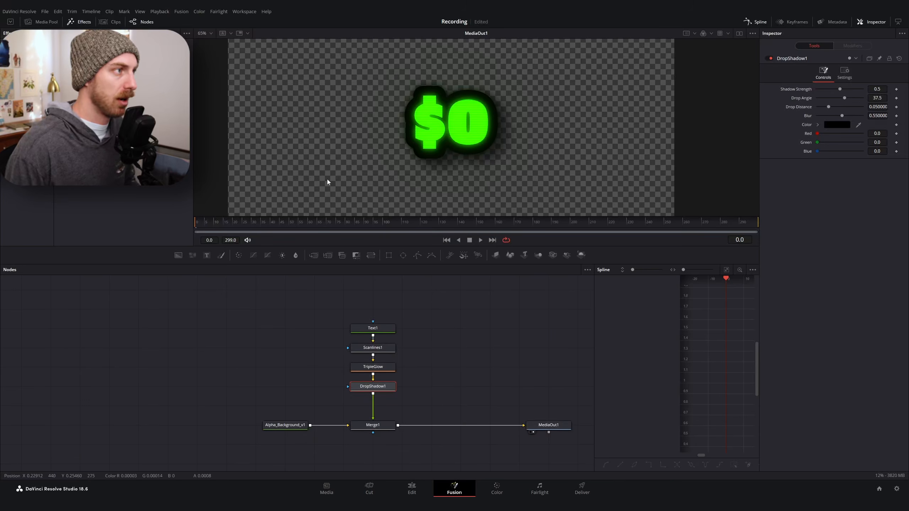
Select Text1 and set a keyframe on NumberSlider with value 0 at frame 0
{"action": "key", "text": "ctrl+f"}
{"action": "scroll", "coordinate": [390, 120], "scroll_direction": "down", "scroll_amount": 4}
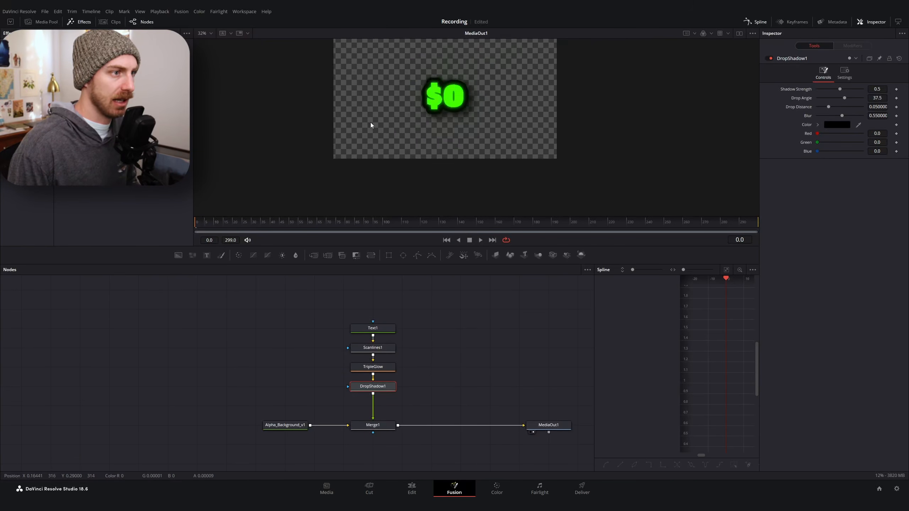
{"action": "key", "text": "ctrl+f"}
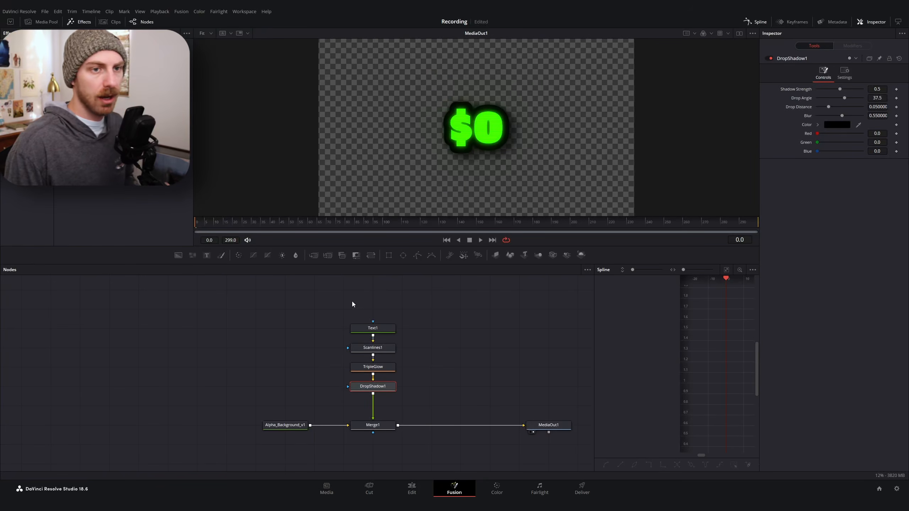
{"action": "scroll", "coordinate": [309, 414], "scroll_direction": "right", "scroll_amount": 2}
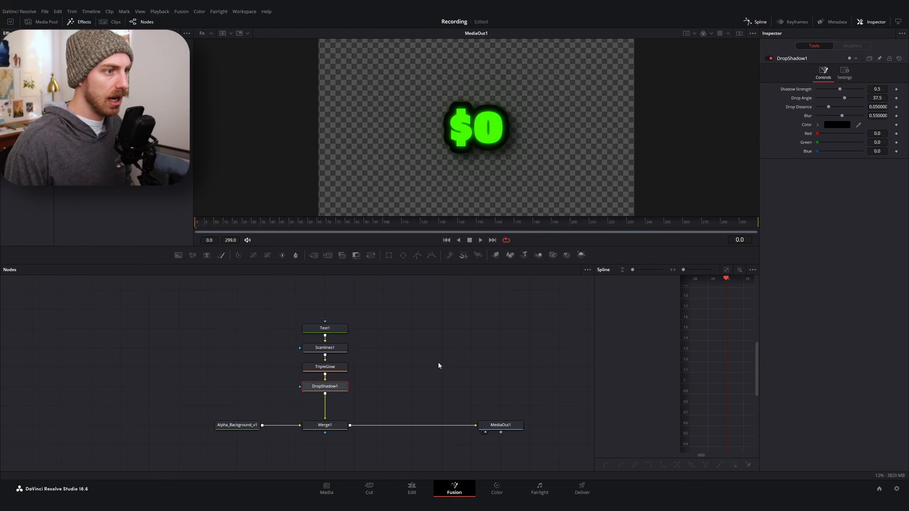
{"action": "left_click", "coordinate": [328, 330]}
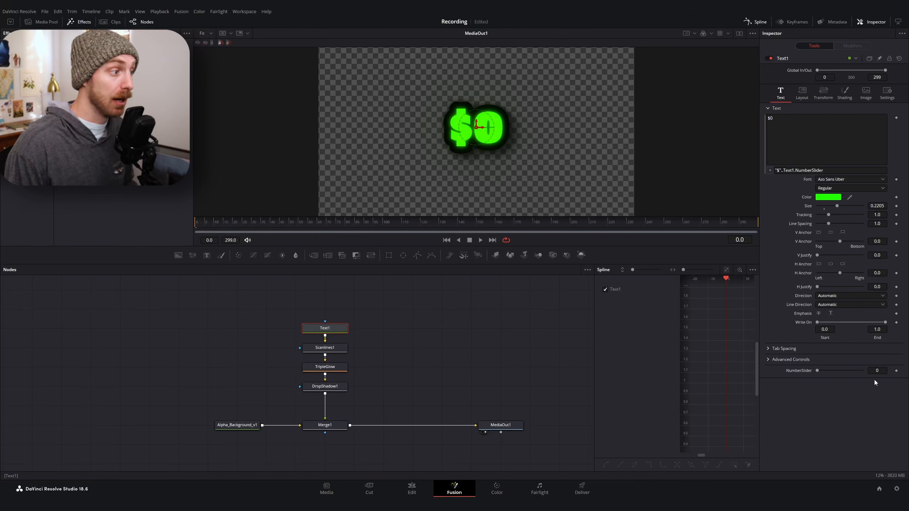
{"action": "left_click", "coordinate": [896, 371]}
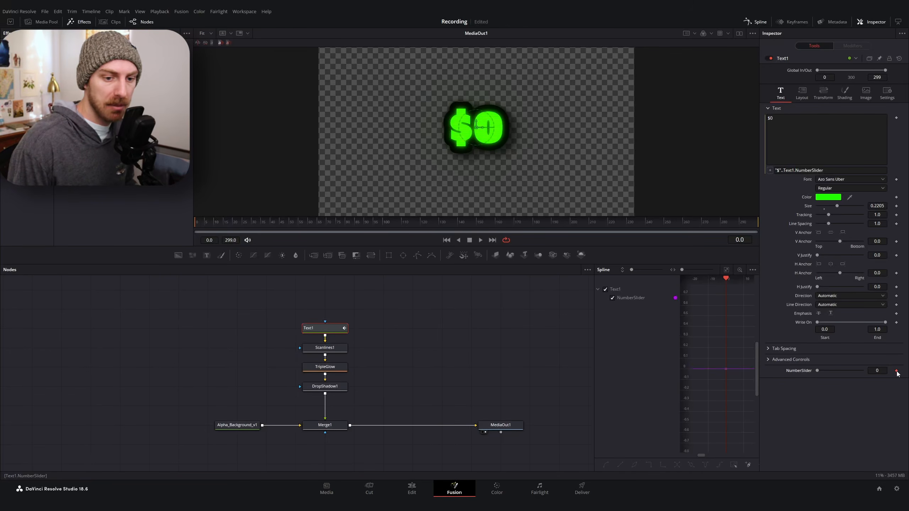
Move to frame 160 and set NumberSlider to 10000, creating a second keyframe
{"action": "left_click_drag", "start_coordinate": [293, 230], "coordinate": [498, 233]}
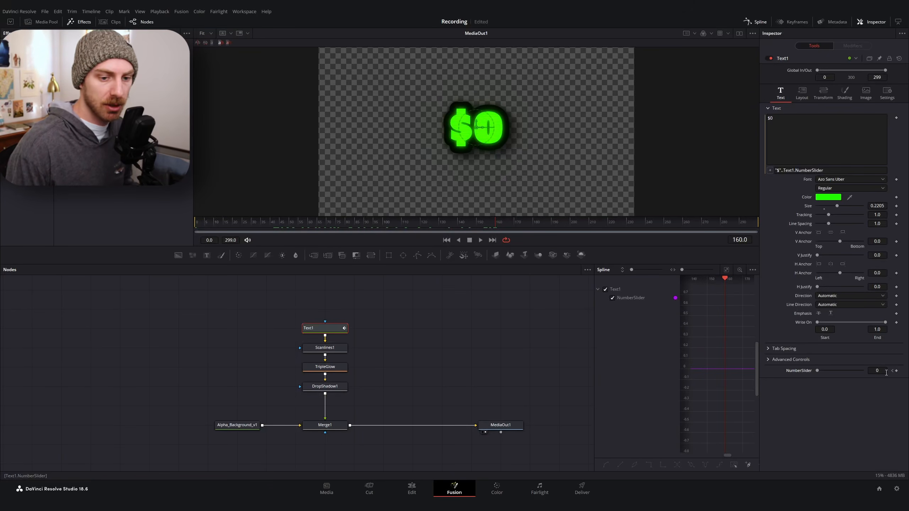
{"action": "left_click", "coordinate": [876, 371]}
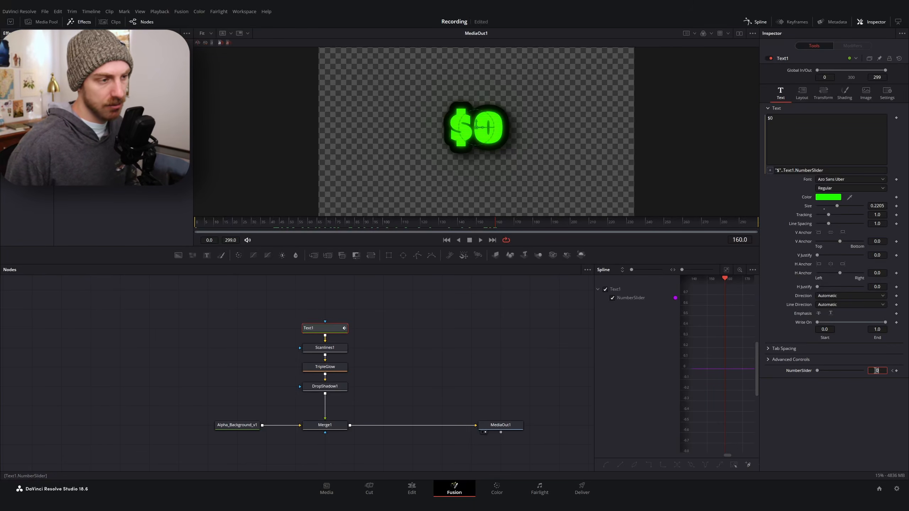
{"action": "type", "text": "10000"}
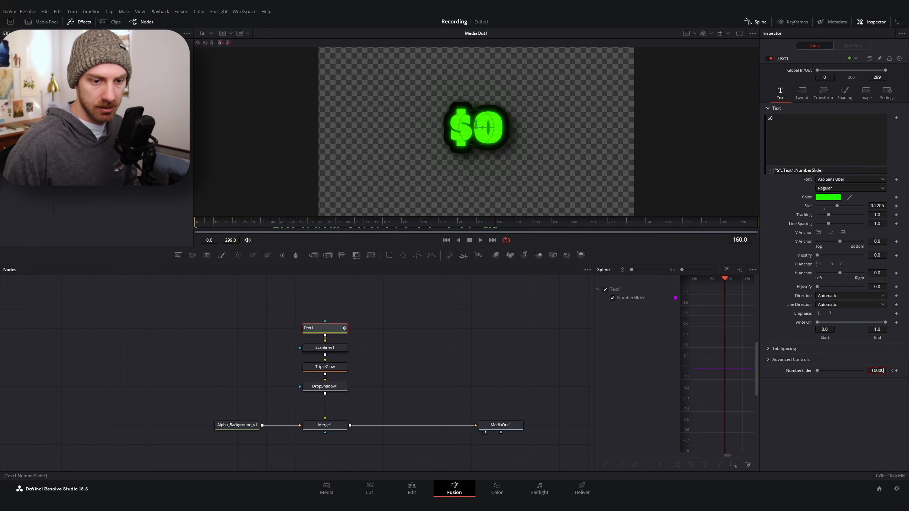
{"action": "key", "text": "Return"}
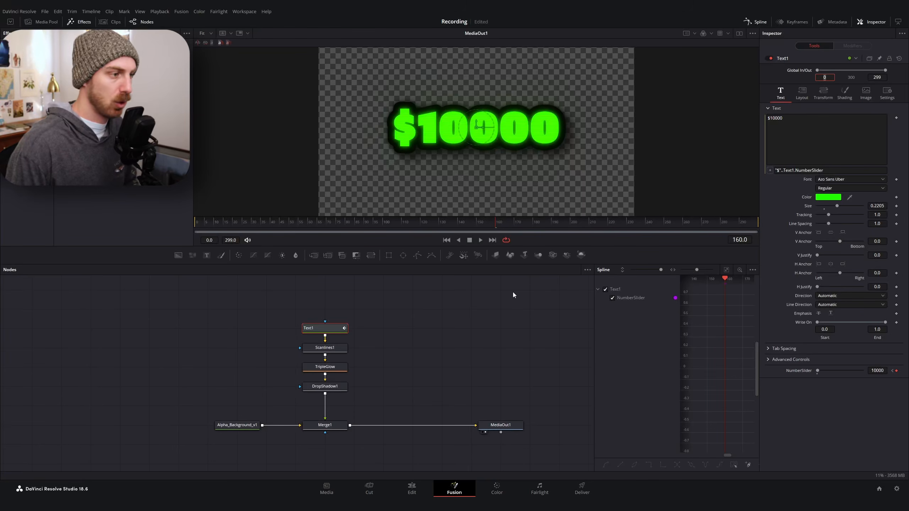
Play the counter animation from the start and return to frame 0
{"action": "key", "text": "Home"}
{"action": "key", "text": "space"}
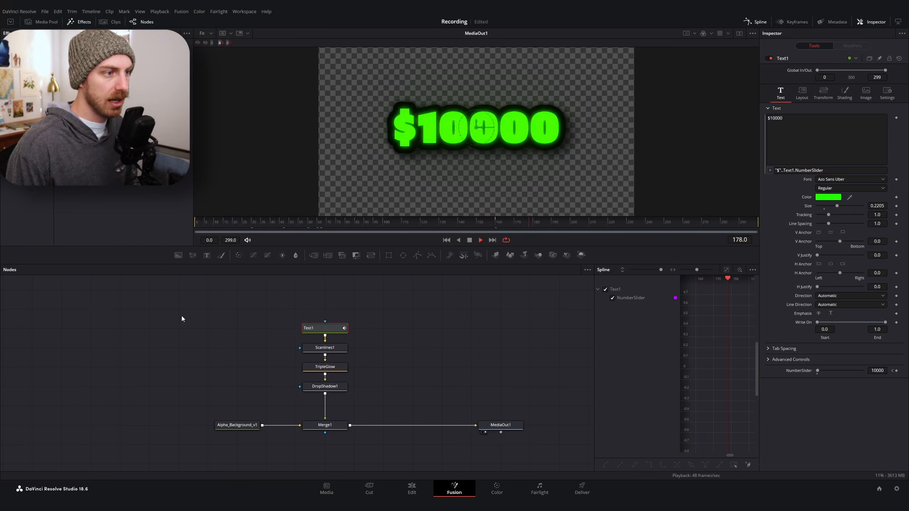
{"action": "key", "text": "space"}
{"action": "key", "text": "Home"}
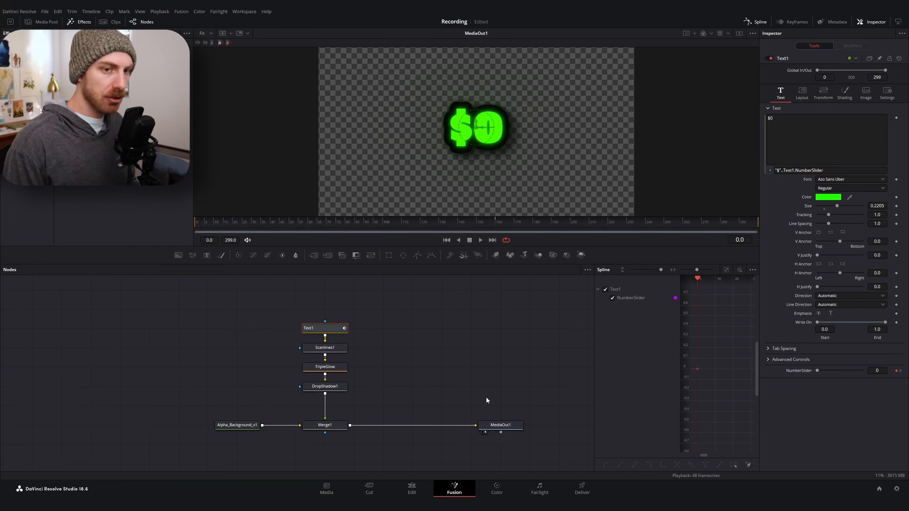
Move MediaOut1 aside and insert a Transform tool after Merge1
{"action": "left_click_drag", "start_coordinate": [501, 425], "coordinate": [559, 425]}
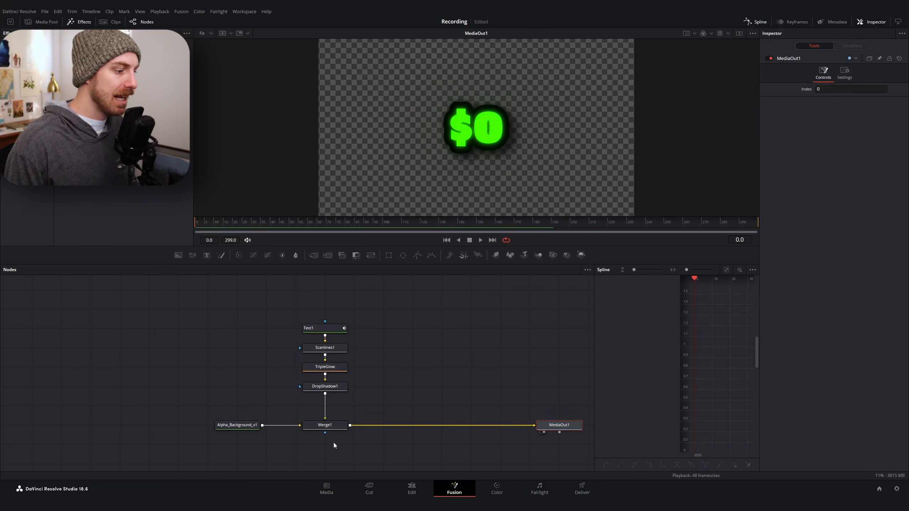
{"action": "left_click", "coordinate": [344, 425]}
{"action": "key", "text": "shift+space"}
{"action": "type", "text": "transfor"}
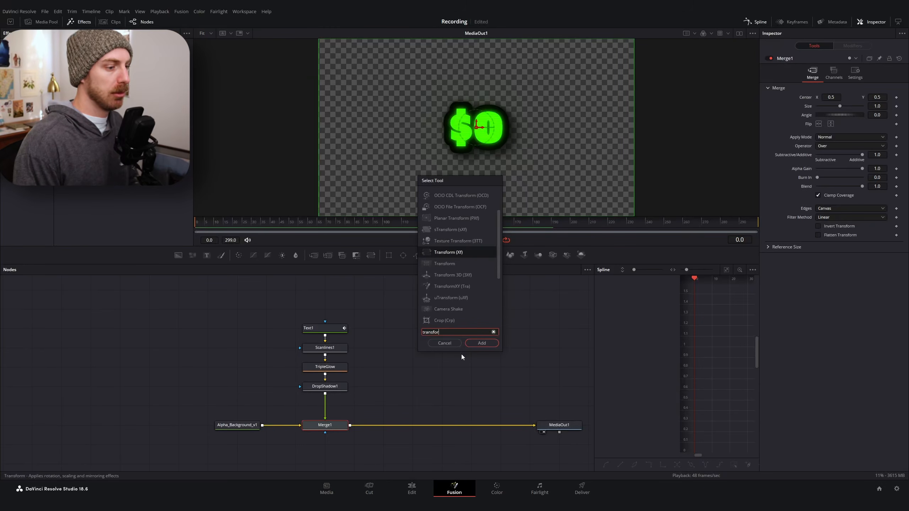
{"action": "key", "text": "Return"}
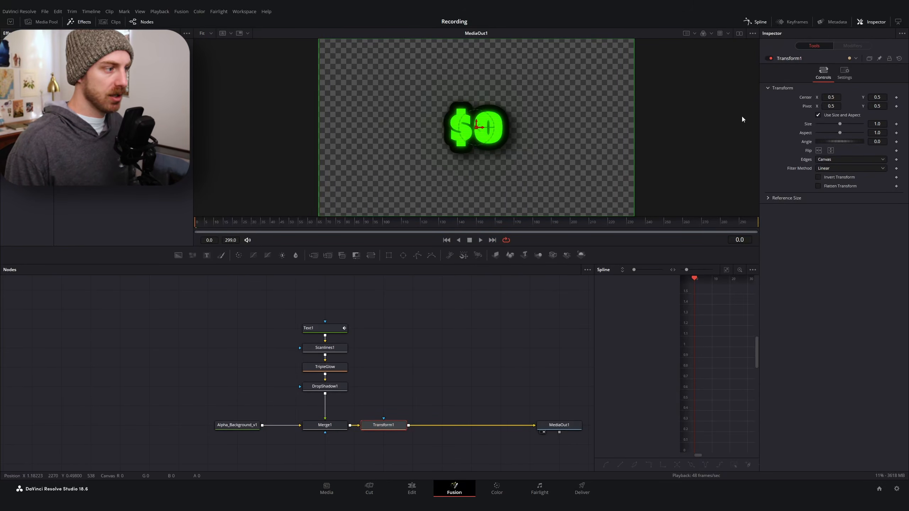
Keyframe Transform1's Center at frames 0 and 60, setting Center Y to 1.24 at frame 0
{"action": "left_click", "coordinate": [897, 98]}
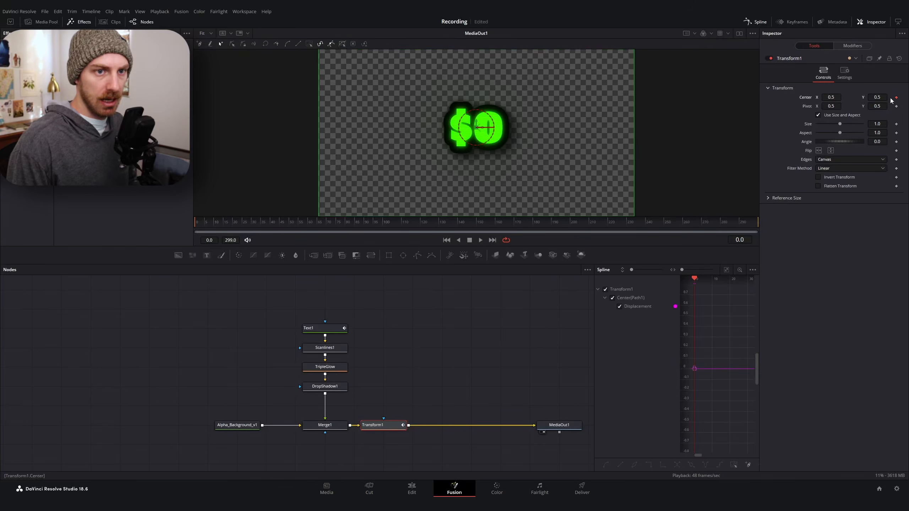
{"action": "left_click_drag", "start_coordinate": [223, 225], "coordinate": [310, 225]}
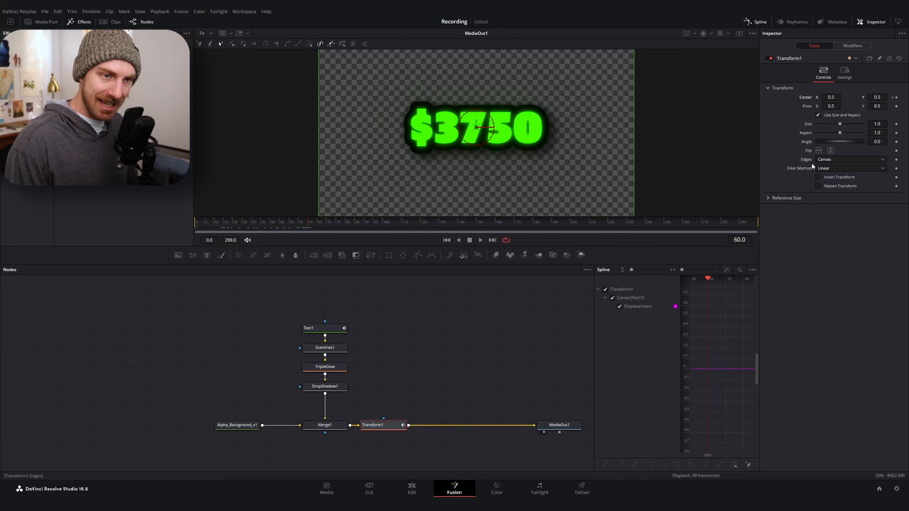
{"action": "left_click", "coordinate": [896, 97]}
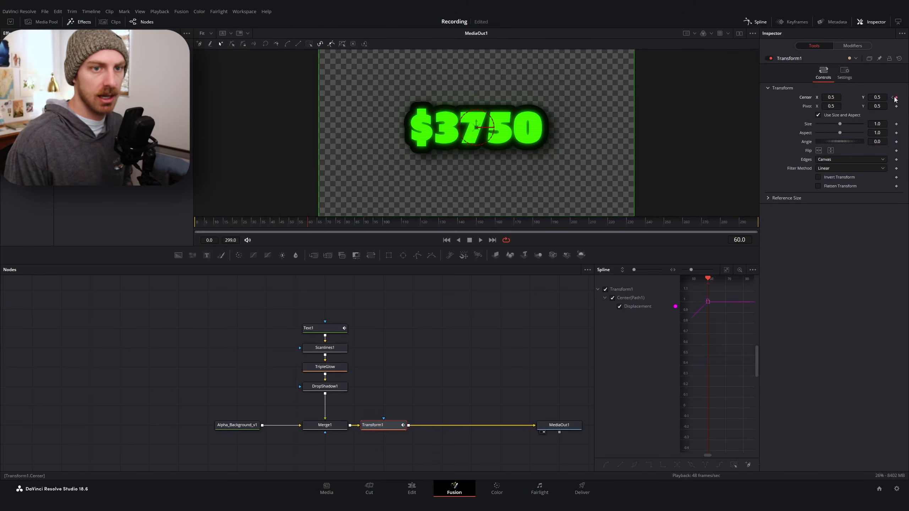
{"action": "left_click", "coordinate": [893, 98]}
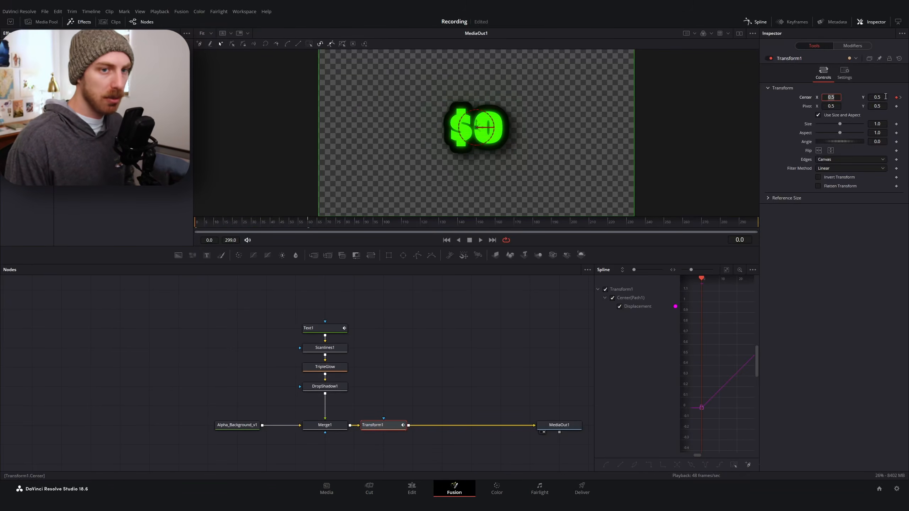
{"action": "mouse_move", "coordinate": [877, 97]}
{"action": "left_mouse_down"}
{"action": "mouse_move", "coordinate": [906, 97]}
{"action": "mouse_move", "coordinate": [869, 101]}
{"action": "left_mouse_up"}
Select both Center keyframes in the spline editor and apply an Out Back Cubic ease
{"action": "left_click_drag", "start_coordinate": [594, 356], "coordinate": [549, 331]}
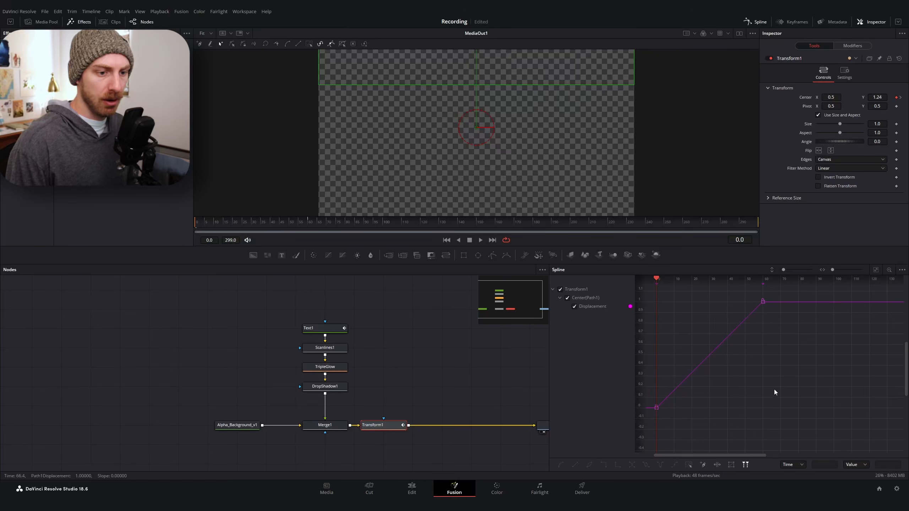
{"action": "scroll", "coordinate": [775, 321], "scroll_direction": "down", "scroll_amount": 3}
{"action": "left_click", "coordinate": [749, 23]}
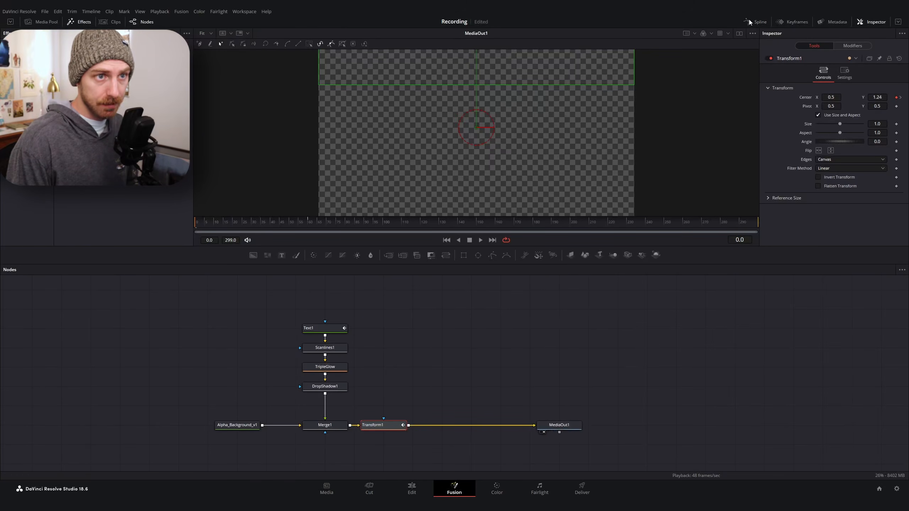
{"action": "left_click", "coordinate": [750, 22]}
{"action": "left_click_drag", "start_coordinate": [735, 294], "coordinate": [571, 436]}
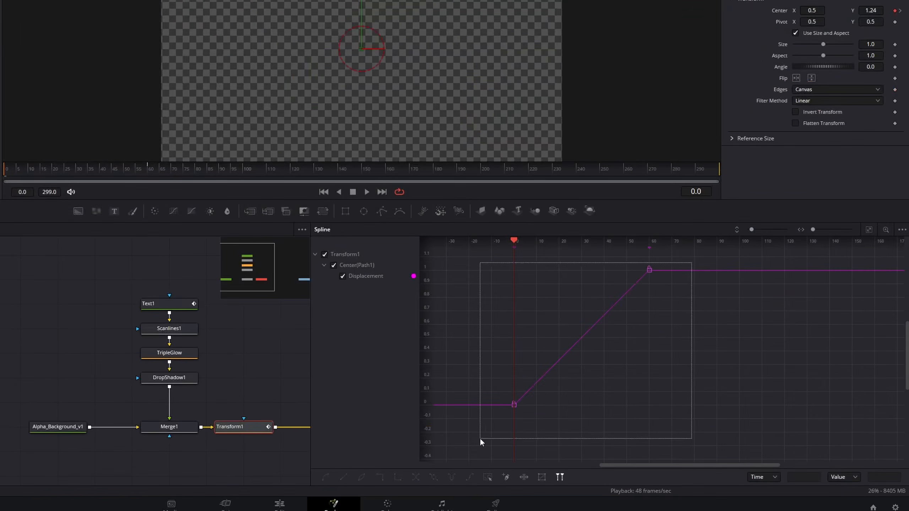
{"action": "right_click", "coordinate": [604, 351]}
{"action": "mouse_move", "coordinate": [669, 189]}
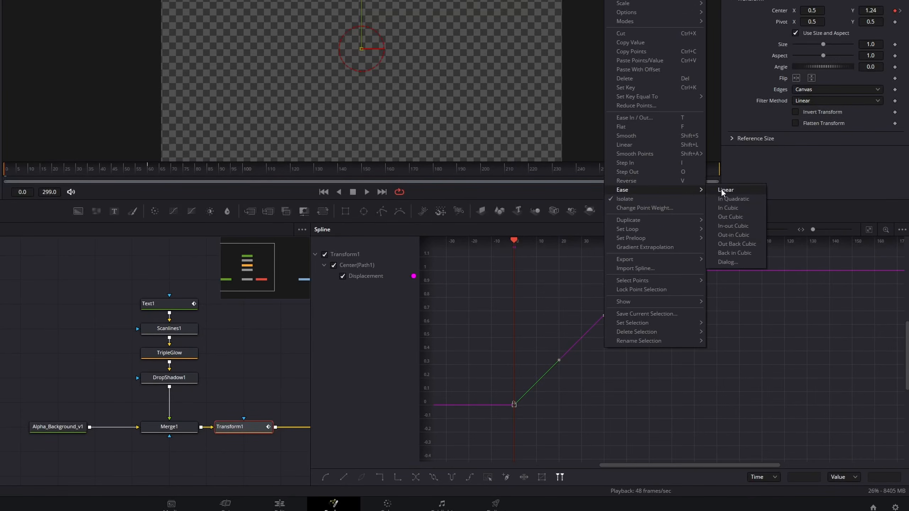
{"action": "left_click", "coordinate": [748, 229]}
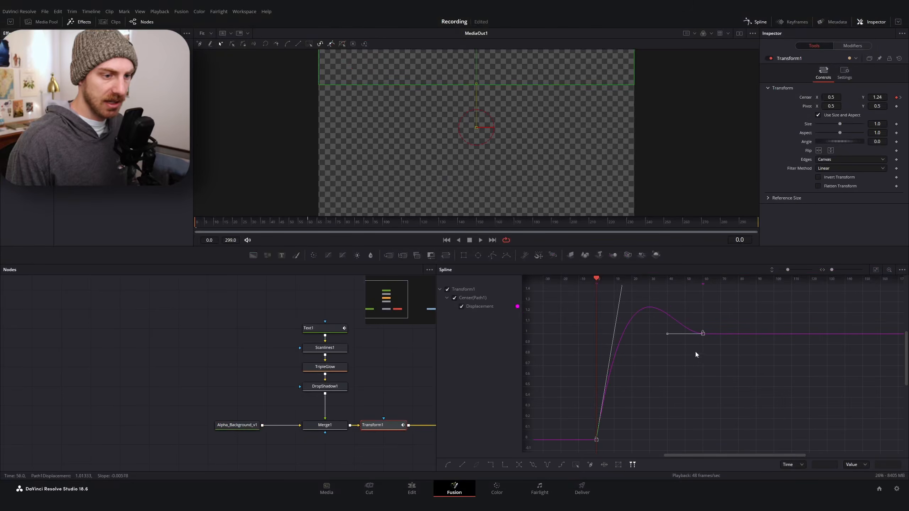
{"action": "left_click_drag", "start_coordinate": [199, 223], "coordinate": [334, 232]}
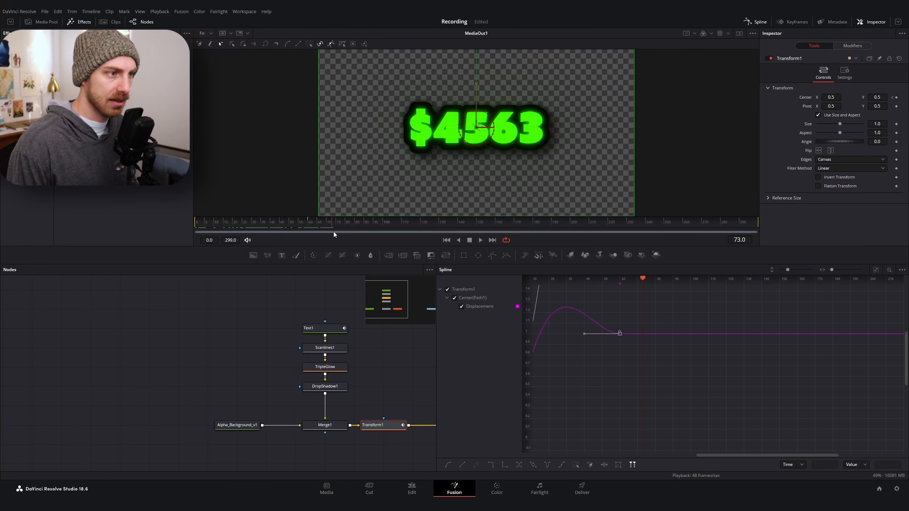
Enable Motion Blur in Transform1's settings
{"action": "left_click", "coordinate": [756, 22]}
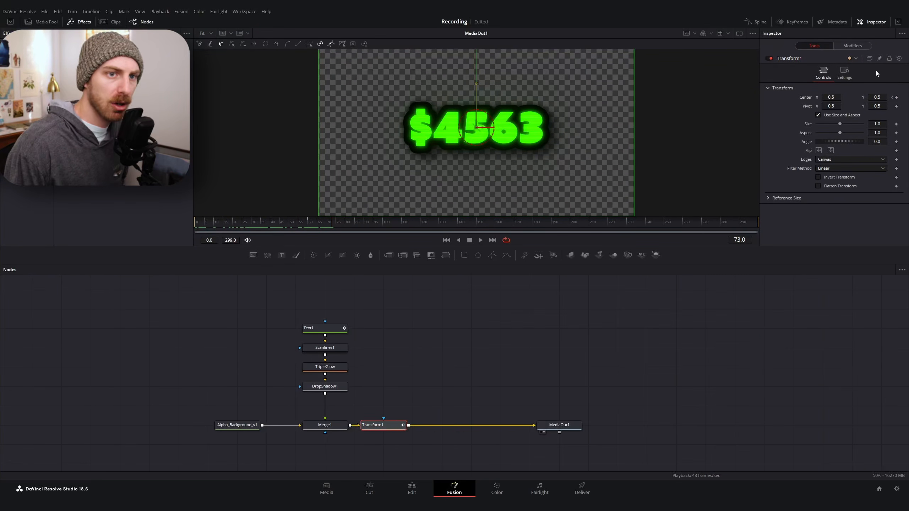
{"action": "left_click", "coordinate": [842, 77]}
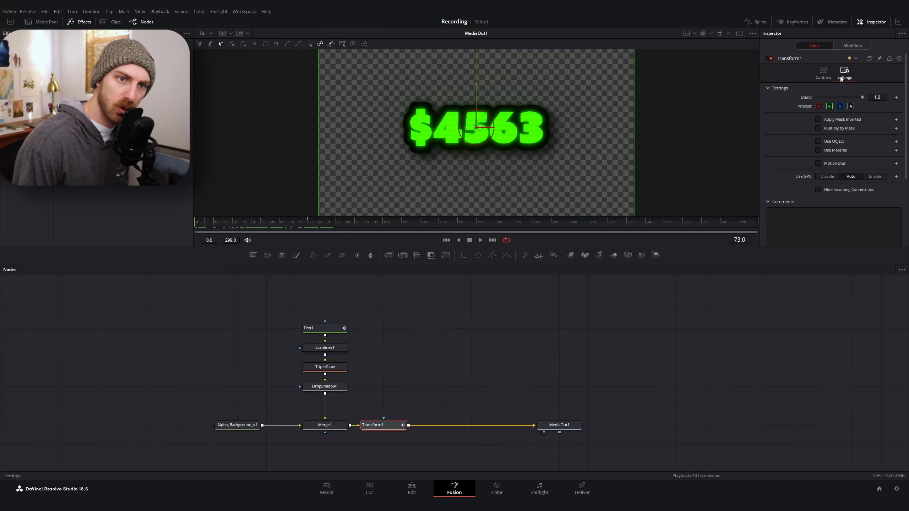
{"action": "left_click", "coordinate": [819, 163]}
Play the animation from frame 0 and stop it
{"action": "left_click", "coordinate": [196, 224]}
{"action": "key", "text": "space"}
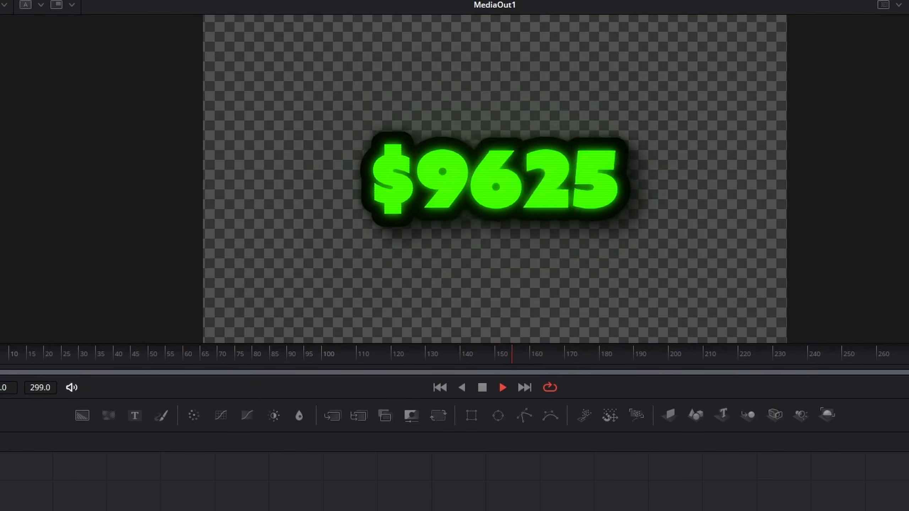
{"action": "key", "text": "space"}
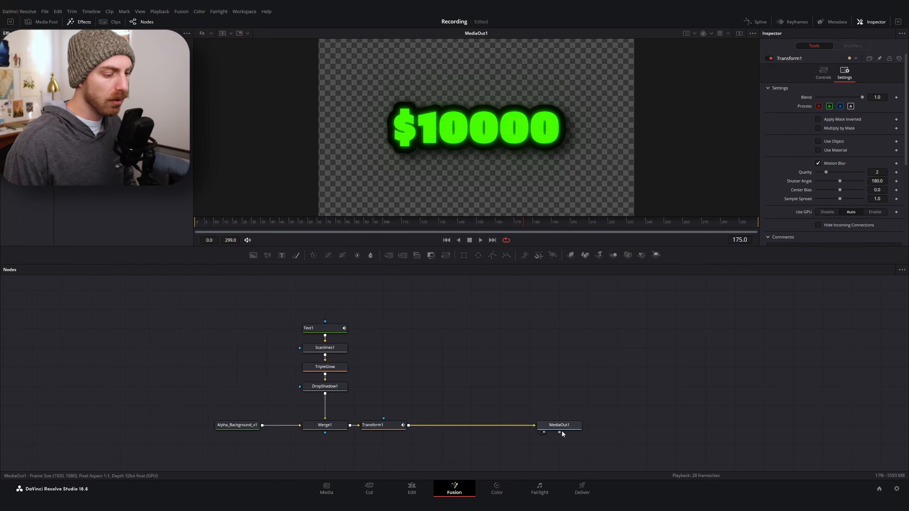
Insert a Wobble_v2 tool after Transform1, reseed its random values, and start playback
{"action": "left_click_drag", "start_coordinate": [561, 430], "coordinate": [591, 431]}
{"action": "left_click", "coordinate": [377, 426]}
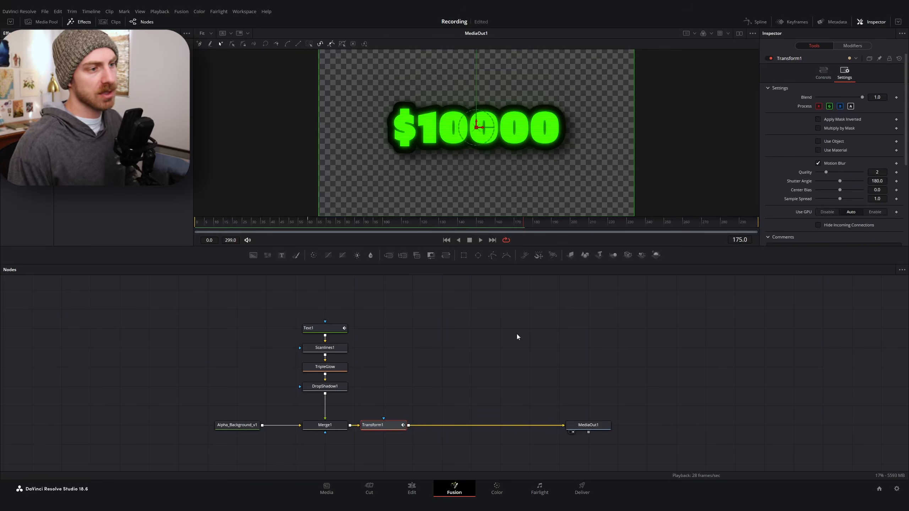
{"action": "key", "text": "shift+space"}
{"action": "type", "text": "transfor"}
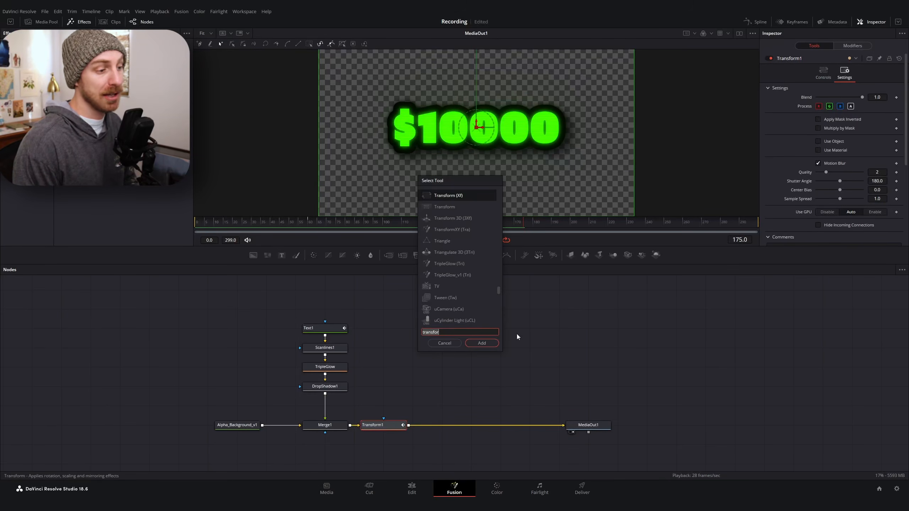
{"action": "key", "text": "BackSpace"}
{"action": "key", "text": "BackSpace"}
{"action": "key", "text": "BackSpace"}
{"action": "key", "text": "BackSpace"}
{"action": "key", "text": "BackSpace"}
{"action": "key", "text": "BackSpace"}
{"action": "key", "text": "BackSpace"}
{"action": "key", "text": "BackSpace"}
{"action": "type", "text": "wobble"}
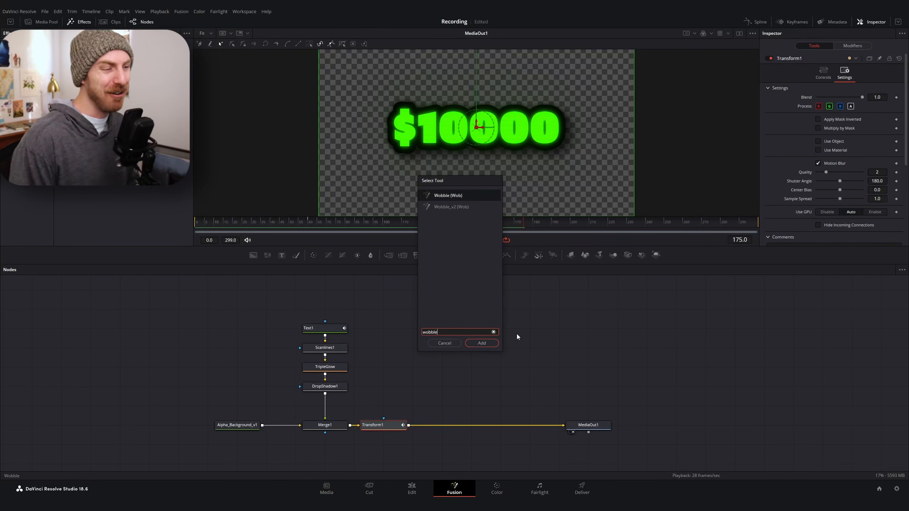
{"action": "key", "text": "Down"}
{"action": "key", "text": "Return"}
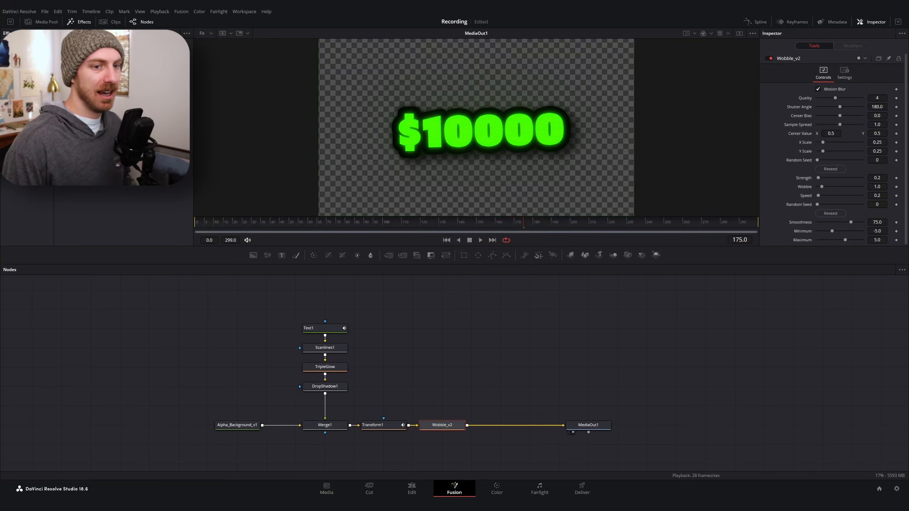
{"action": "left_click", "coordinate": [831, 214]}
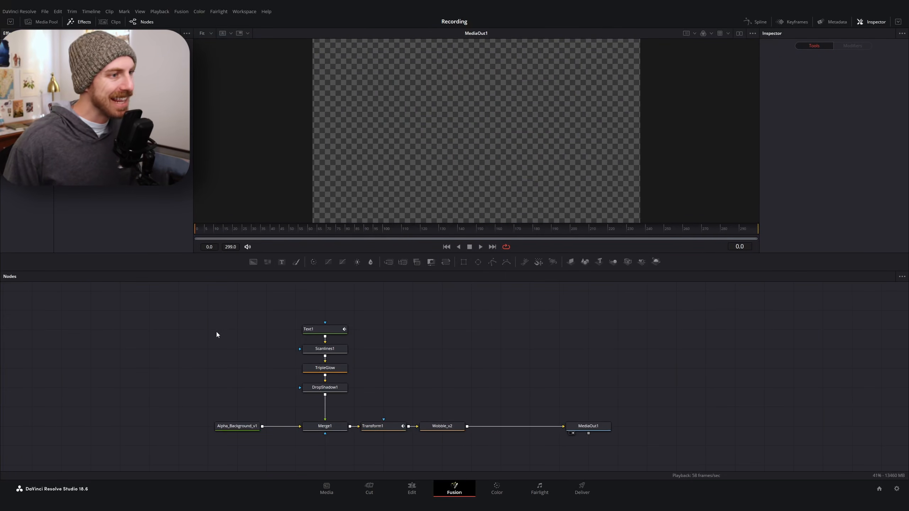
{"action": "key", "text": "space"}
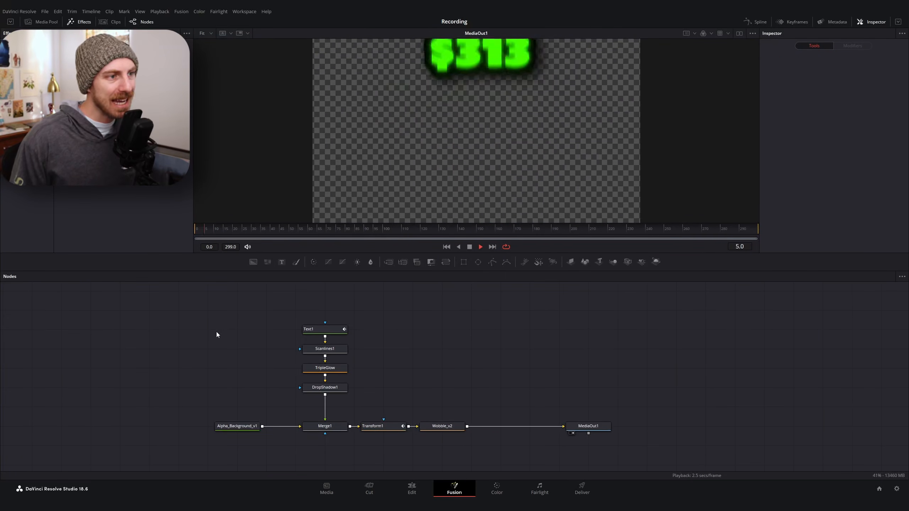